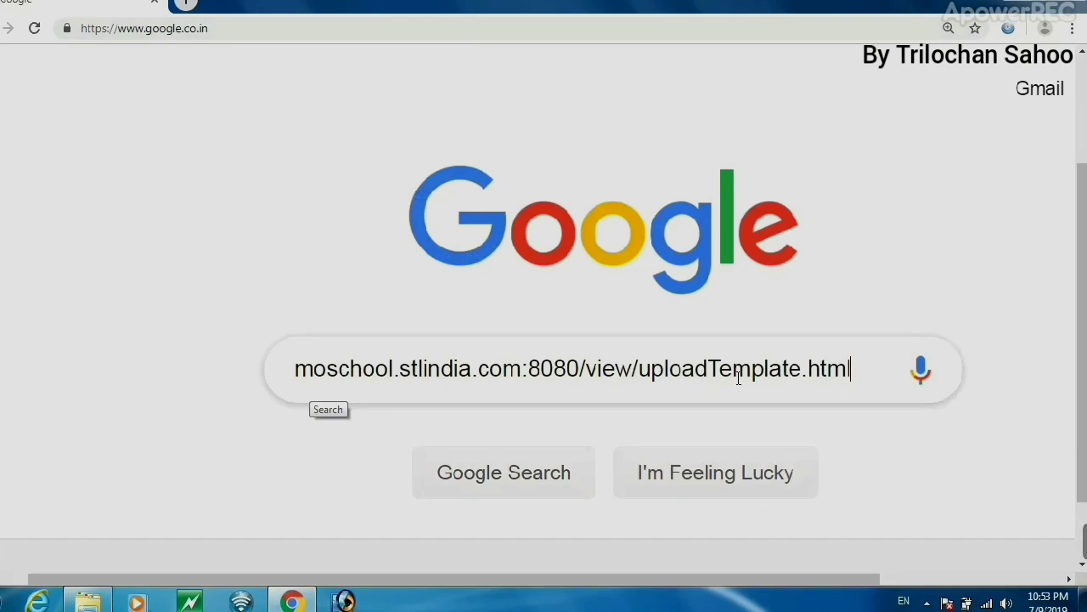
# - Search Google for moschool.stlindia.com:8080/view/uploadTemplate.html and open the Mo School result
pyautogui.write('l')
pyautogui.press('Return')
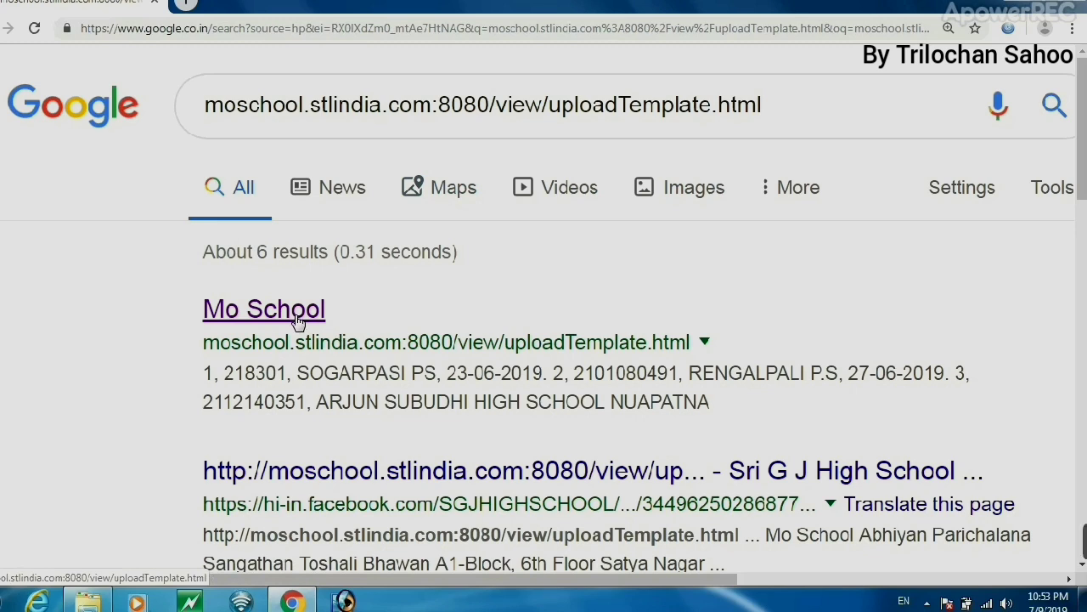
pyautogui.click(297, 320)
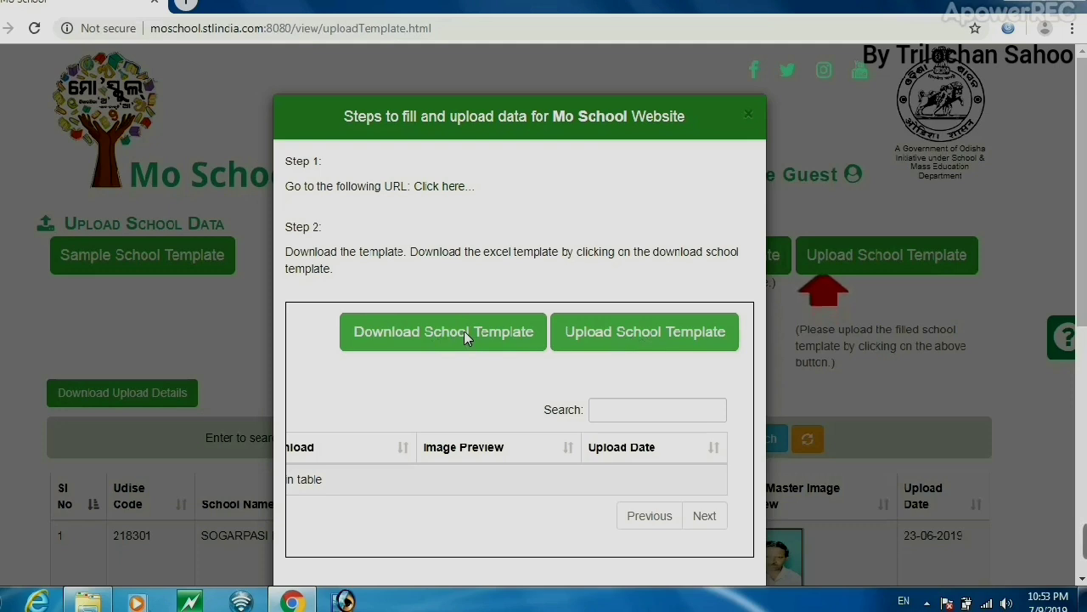
# - Dismiss the upload instructions, then download the school template and open it in Excel
pyautogui.click(748, 114)
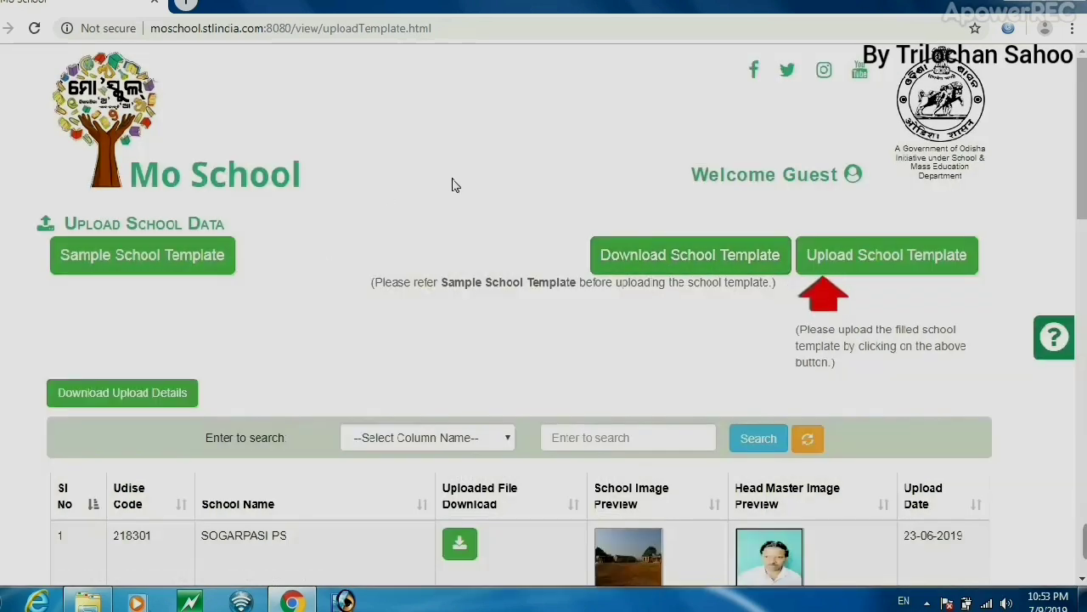
pyautogui.click(694, 263)
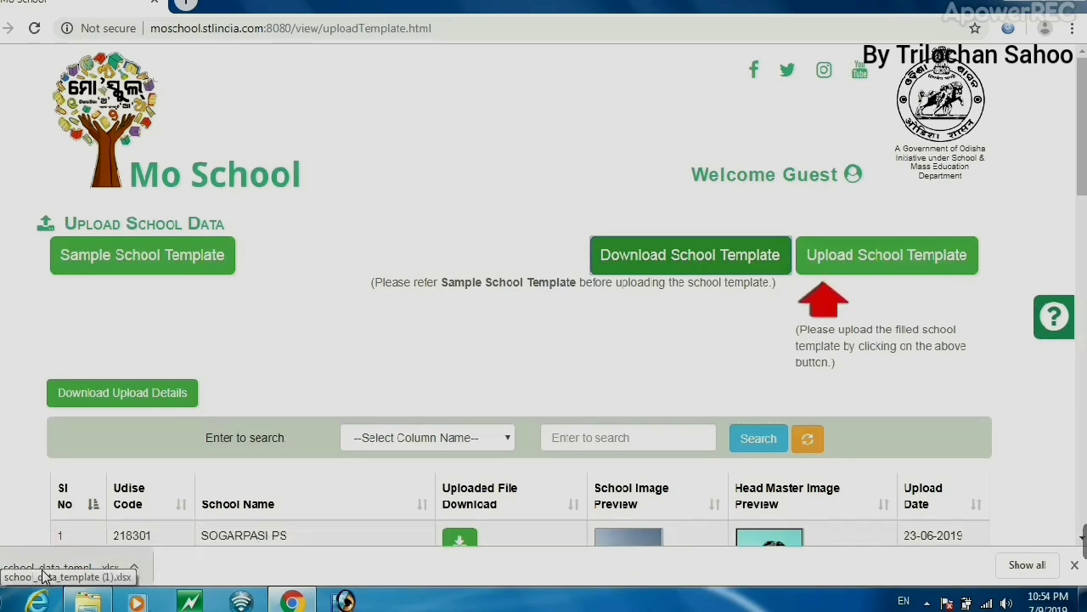
pyautogui.click(40, 576)
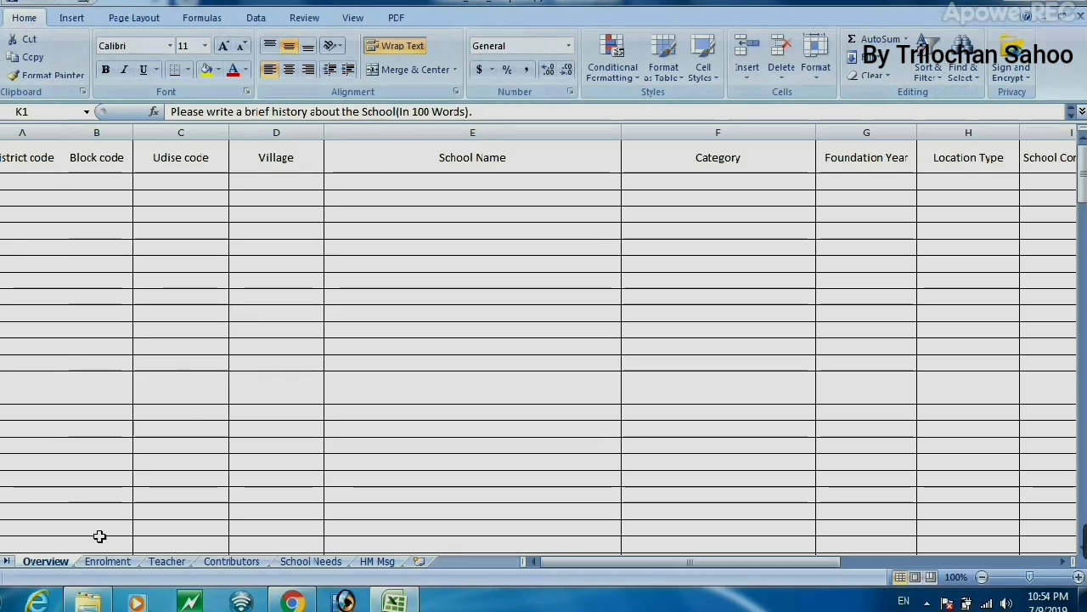
# - Look through the Enrolment, Teacher, Contributors, School Needs and HM Msg sheets and return to Overview
pyautogui.click(93, 562)
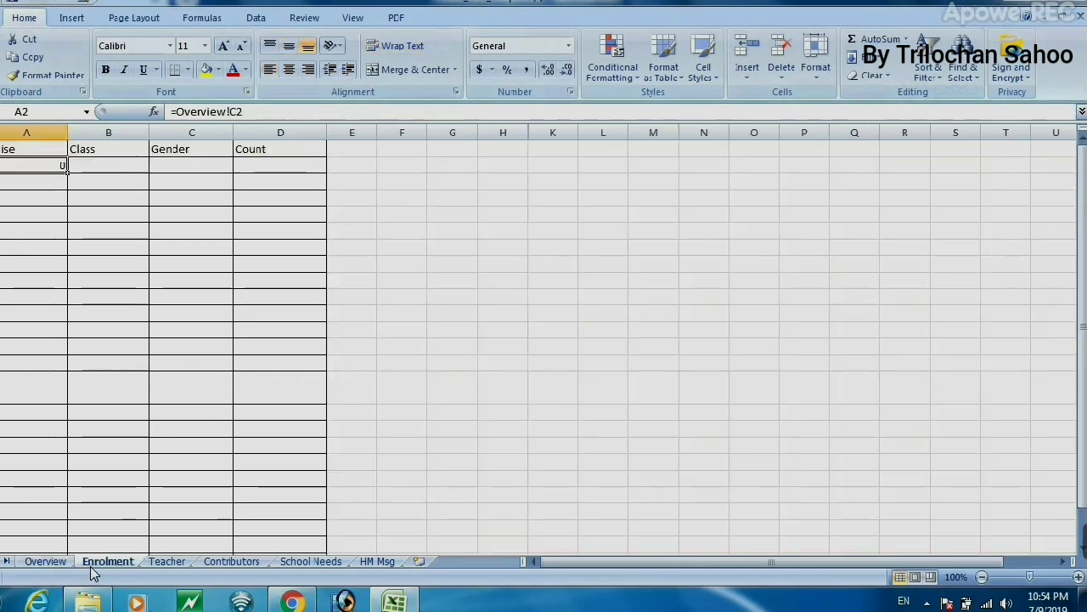
pyautogui.click(166, 563)
pyautogui.click(231, 562)
pyautogui.click(311, 562)
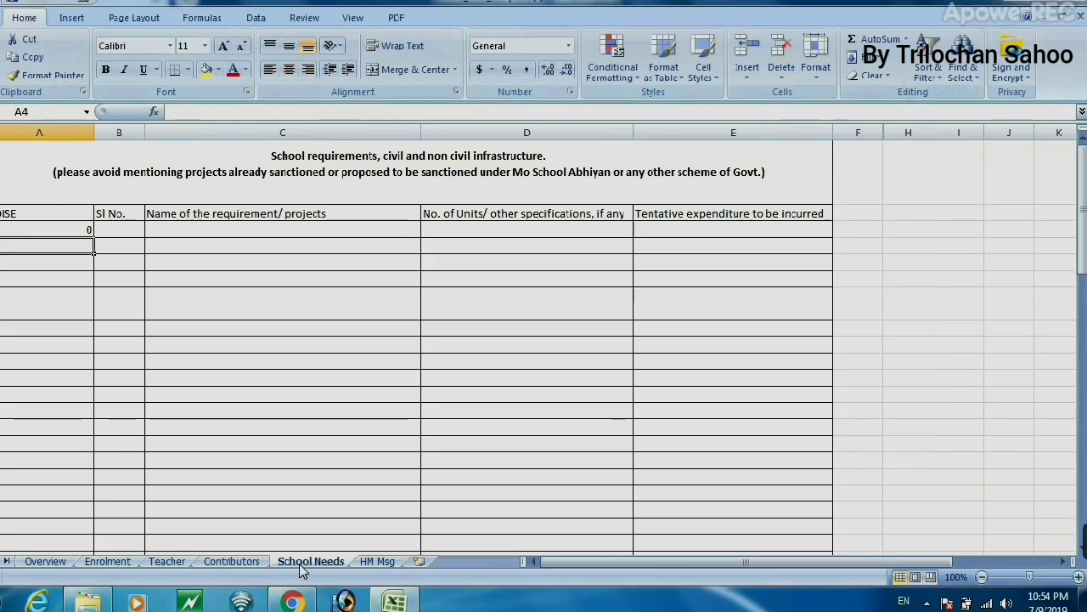
pyautogui.click(377, 562)
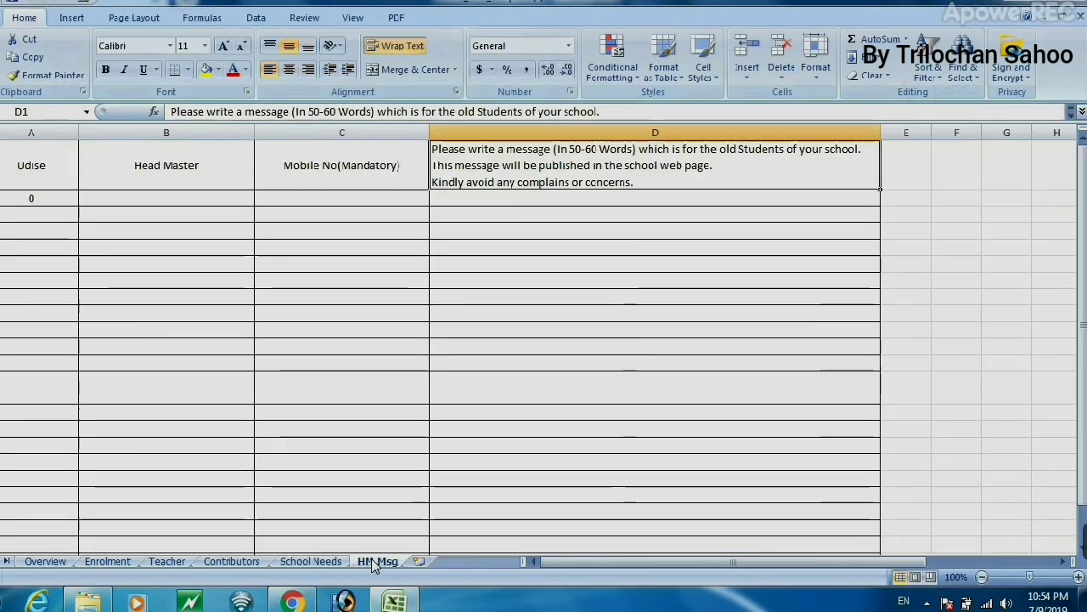
pyautogui.click(40, 564)
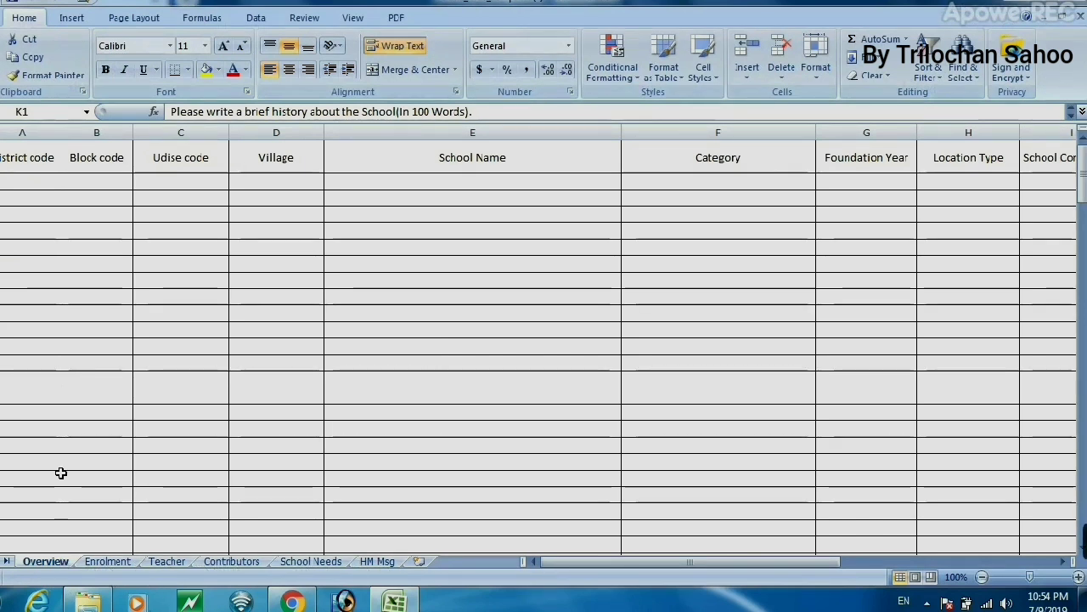
# - Format the header row of the Overview sheet in bold with a yellow fill
pyautogui.click(10, 167)
pyautogui.click(15, 183)
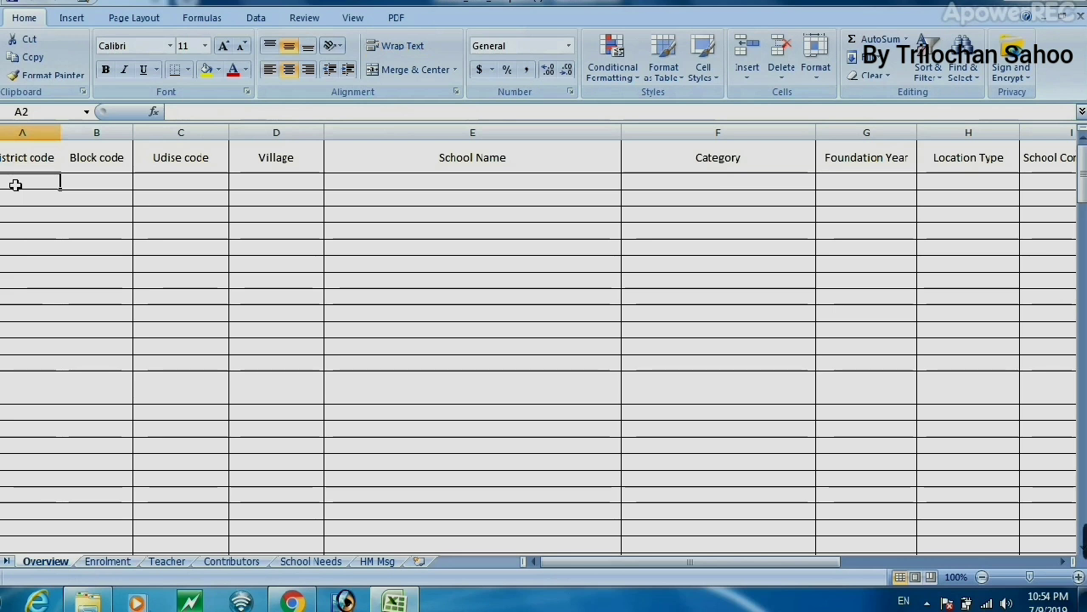
pyautogui.click(80, 156)
pyautogui.click(2, 157)
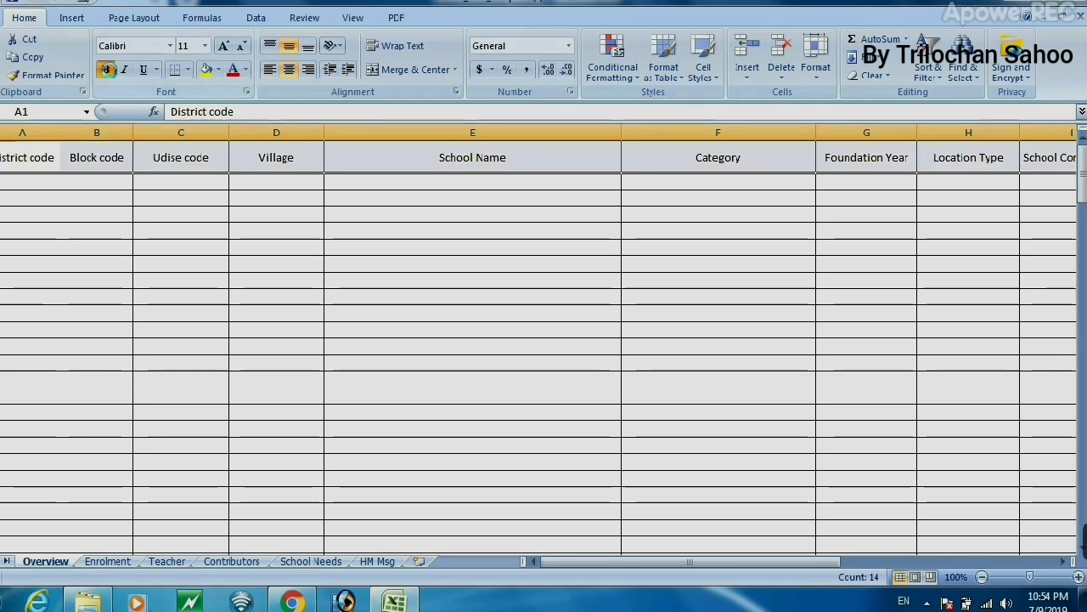
pyautogui.click(105, 69)
pyautogui.click(206, 70)
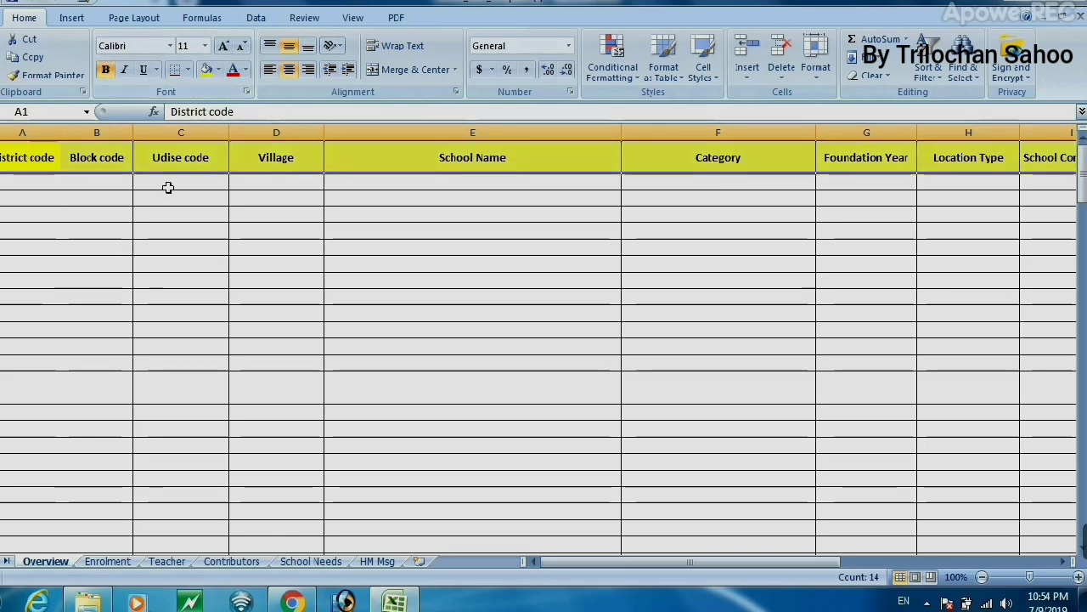
# - Go through the Udise code, Village, School Name and Category headings of the Overview sheet
pyautogui.click(167, 186)
pyautogui.click(164, 158)
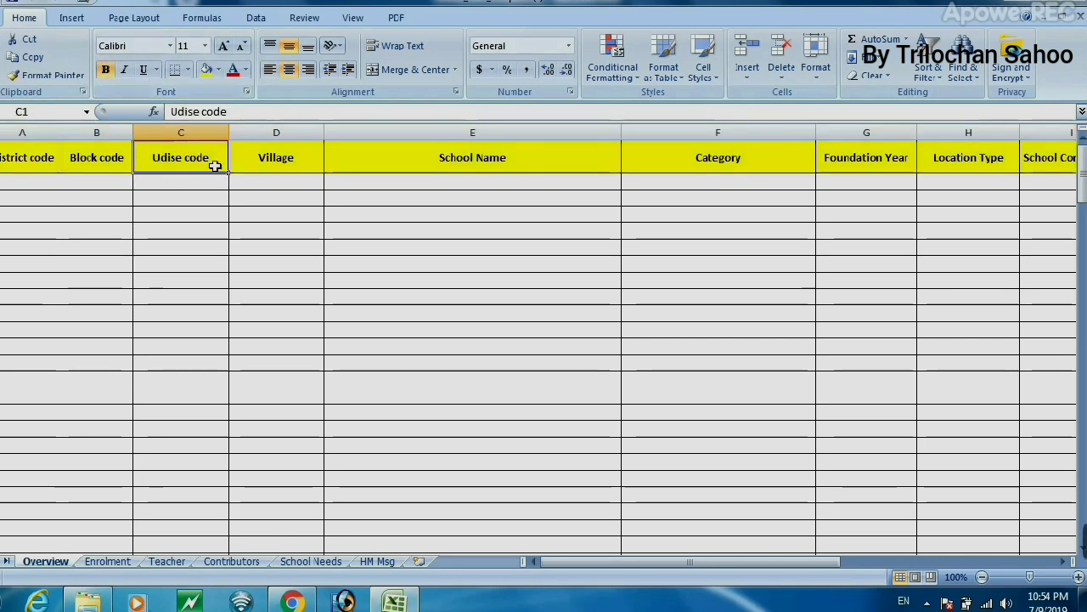
pyautogui.click(267, 160)
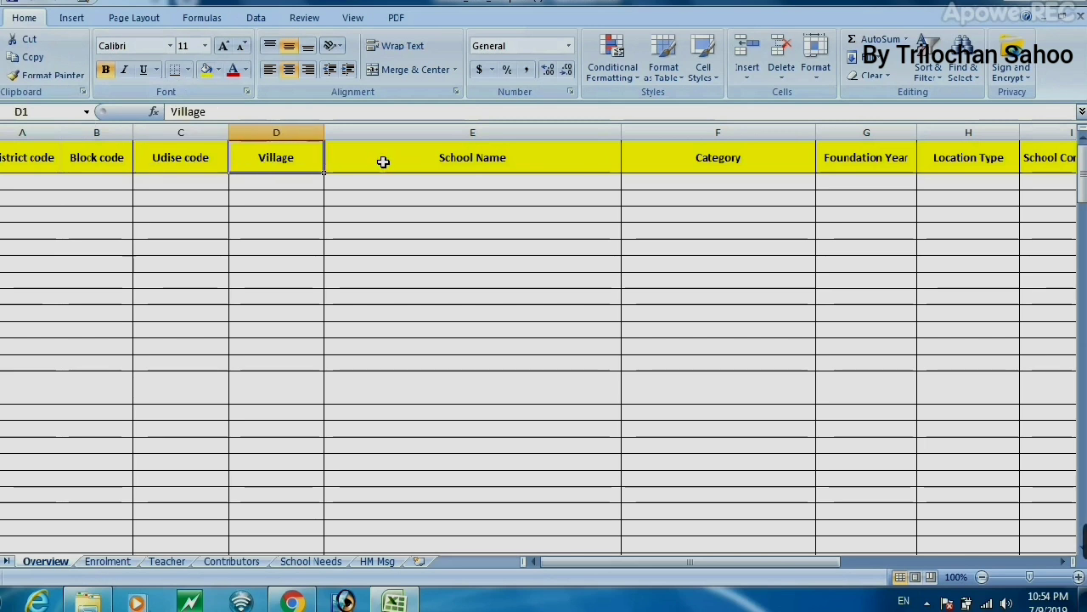
pyautogui.click(385, 161)
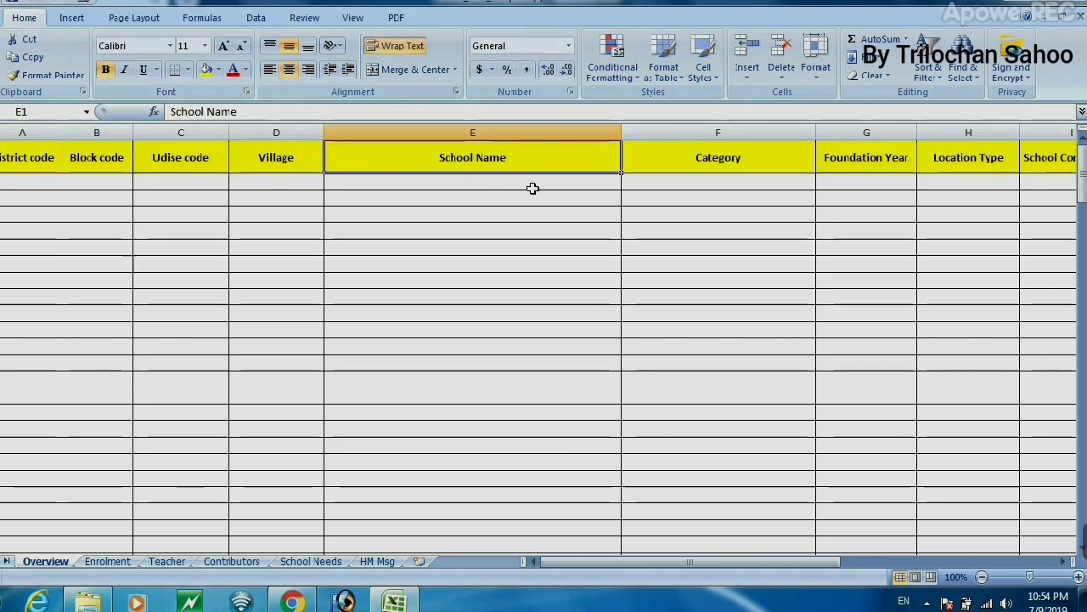
pyautogui.click(664, 164)
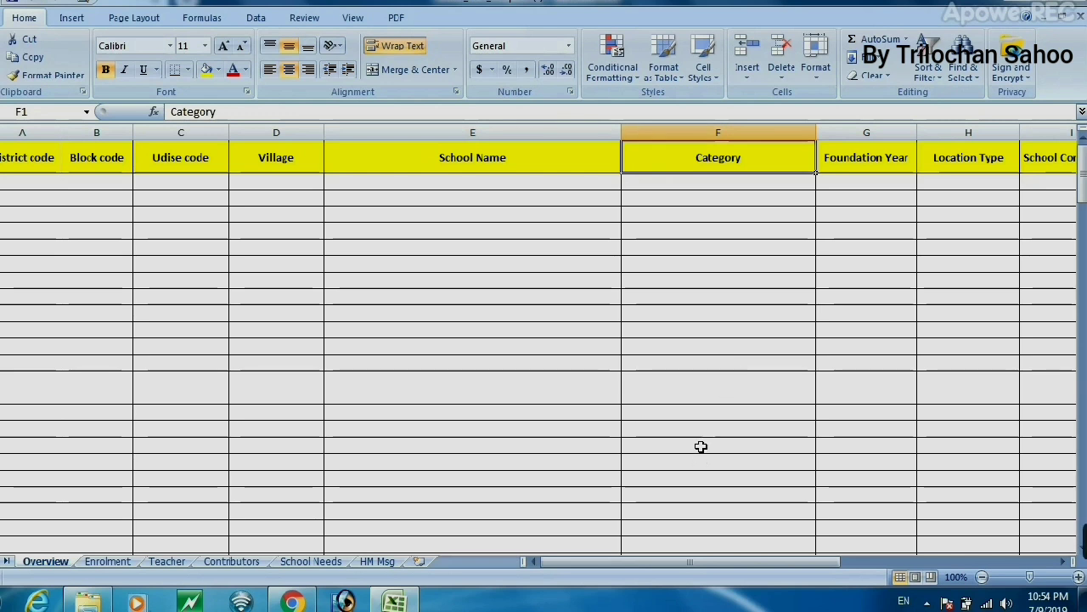
pyautogui.moveTo(655, 563); pyautogui.dragTo(683, 561)
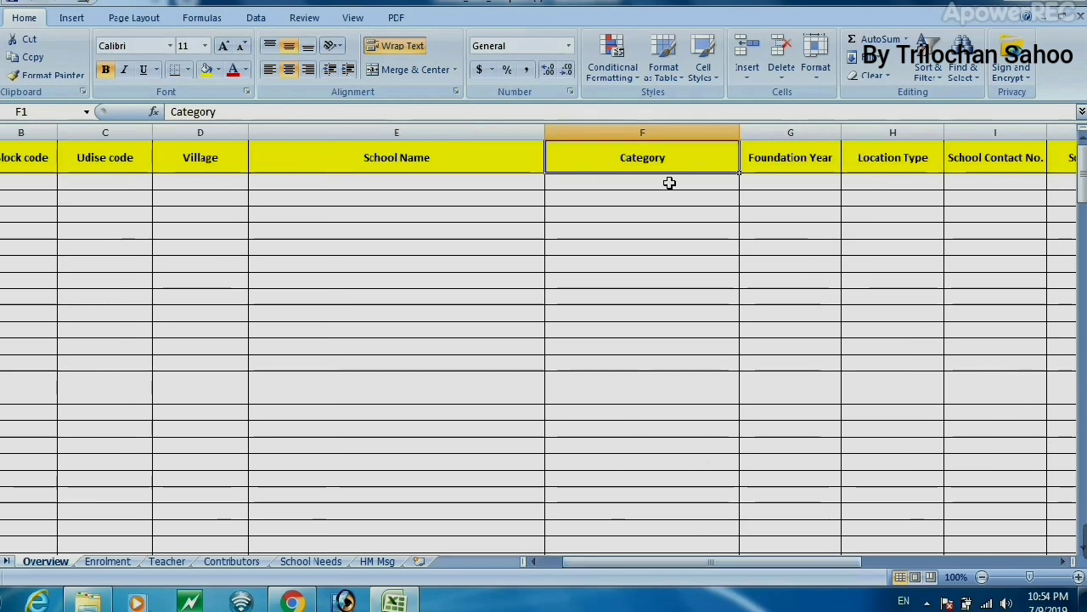
# - Examine the selectable options for the school's Category and Foundation Year on the Overview sheet
pyautogui.click(777, 160)
pyautogui.click(706, 179)
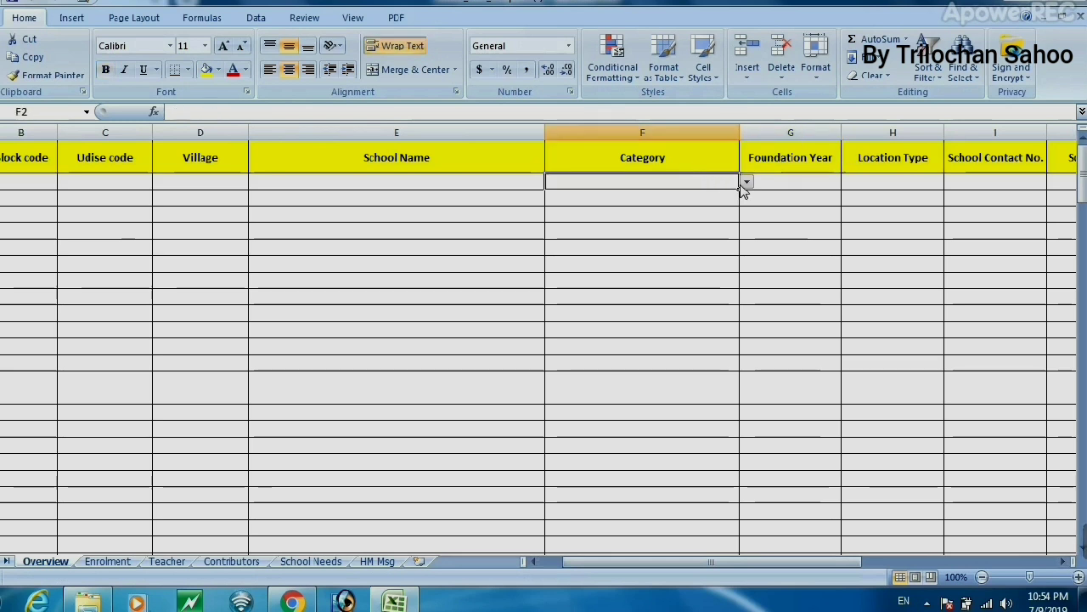
pyautogui.click(745, 182)
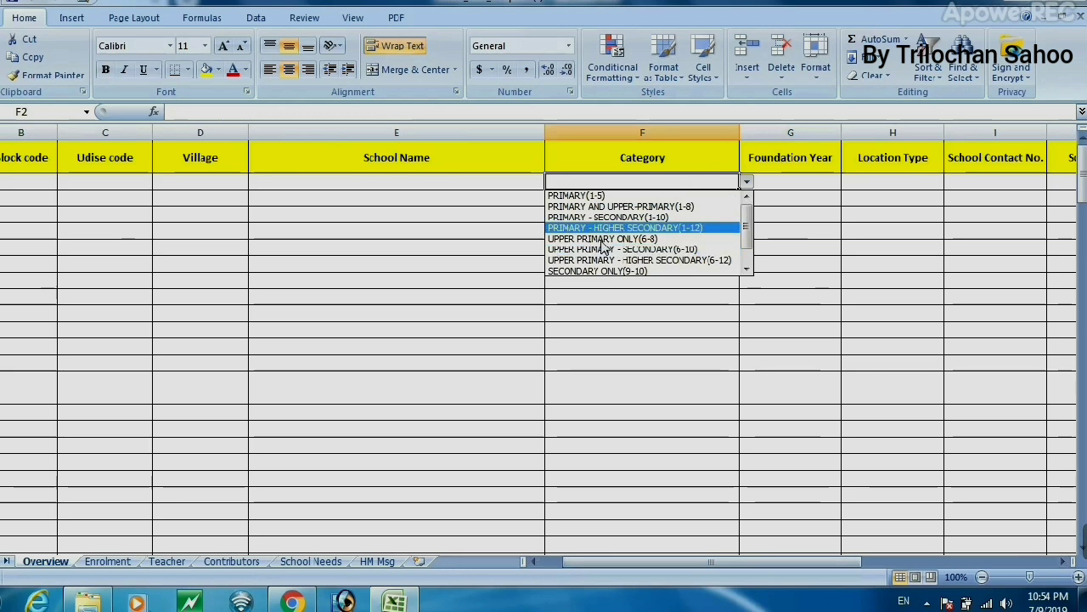
pyautogui.click(780, 159)
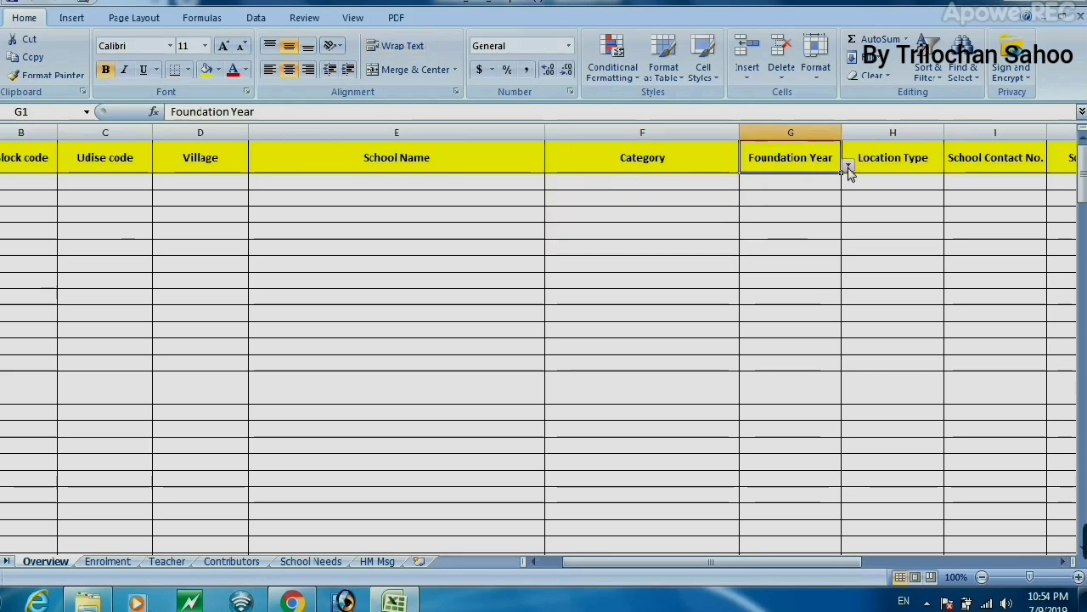
pyautogui.click(847, 167)
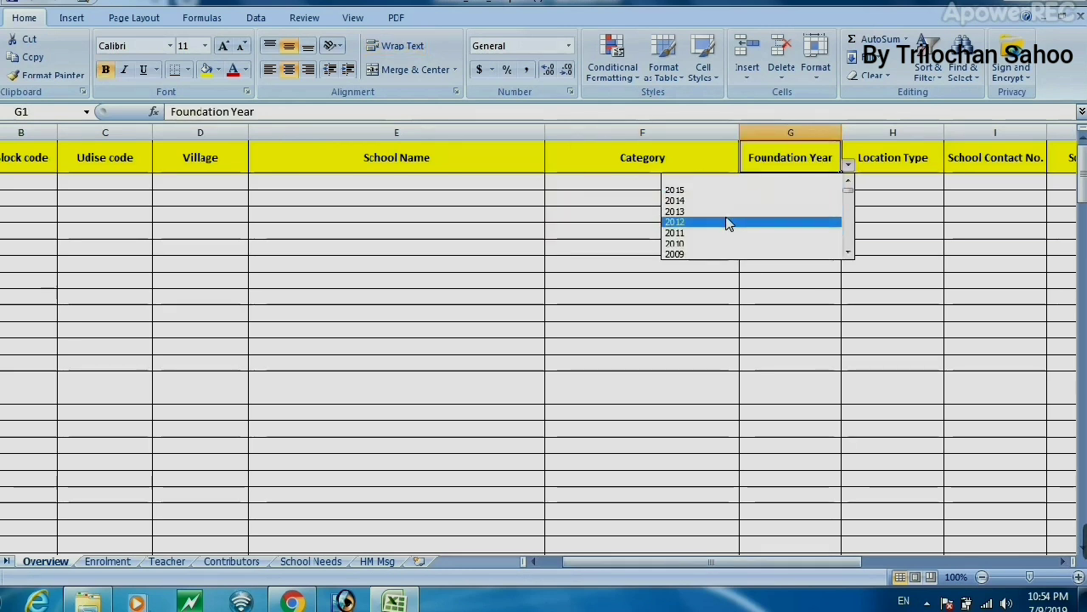
pyautogui.moveTo(848, 192); pyautogui.dragTo(848, 211)
# - Examine the Location Type options in cell H2 without choosing one
pyautogui.click(889, 157)
pyautogui.click(927, 182)
pyautogui.click(951, 182)
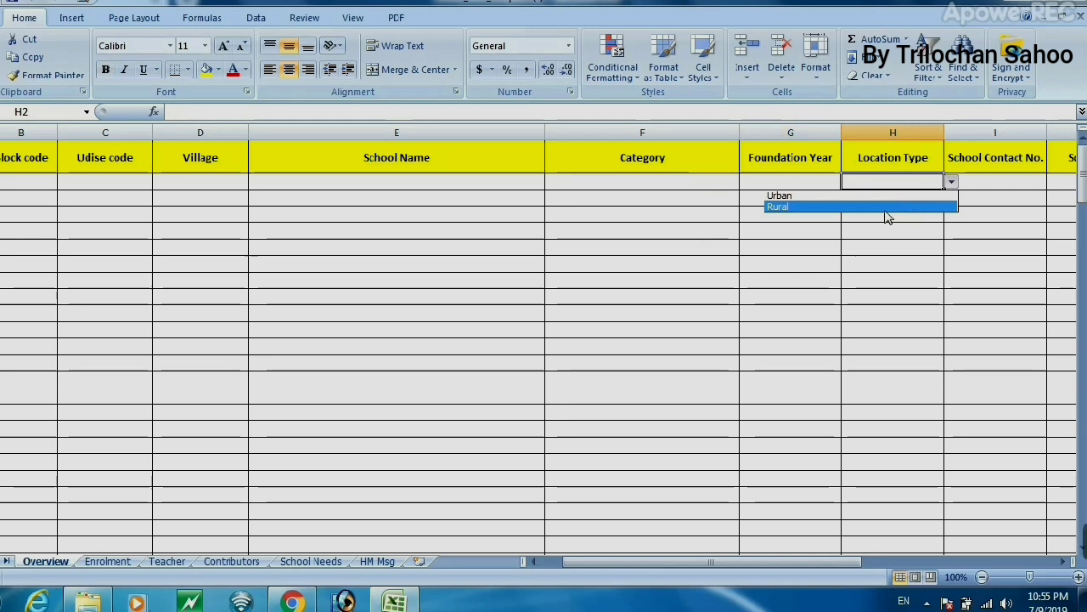
pyautogui.press('Escape')
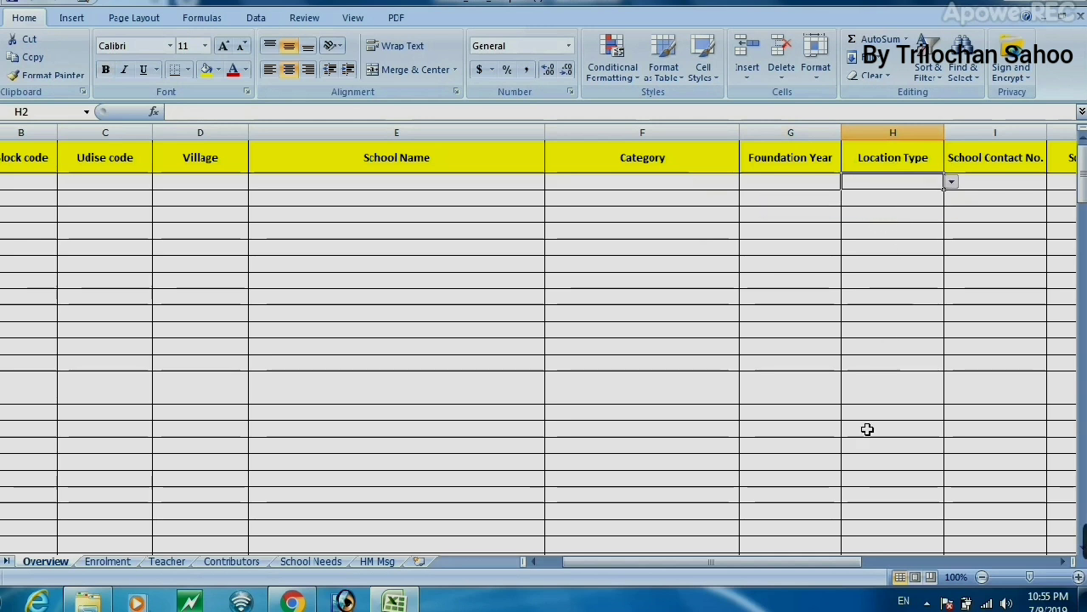
# - Review the School Contact No., School email id and brief school history columns of the Overview sheet
pyautogui.moveTo(819, 565); pyautogui.dragTo(947, 563)
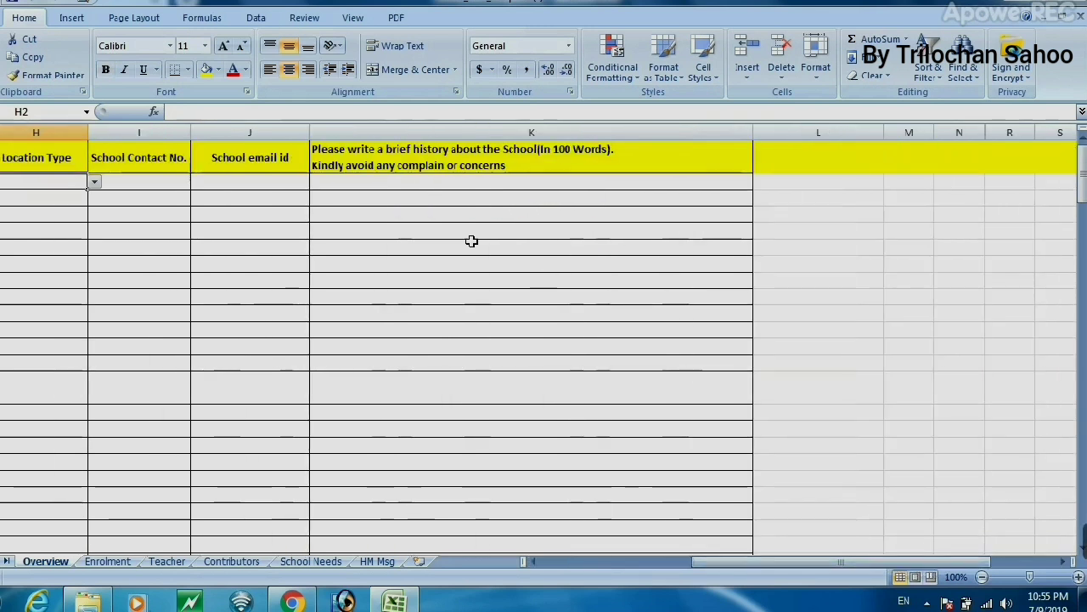
pyautogui.click(170, 163)
pyautogui.click(186, 182)
pyautogui.click(226, 180)
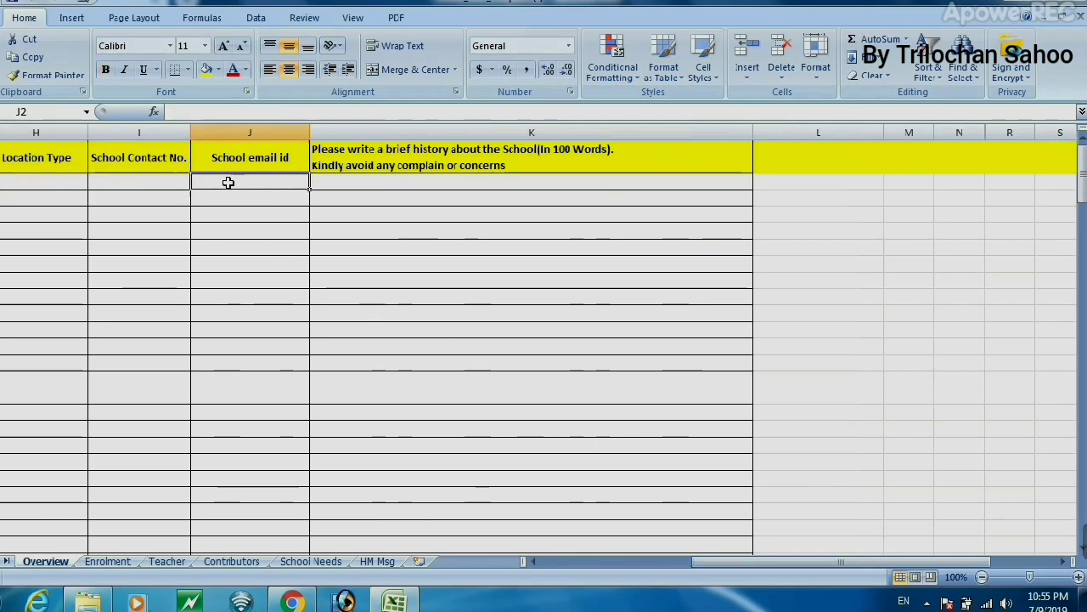
pyautogui.click(240, 158)
pyautogui.click(259, 185)
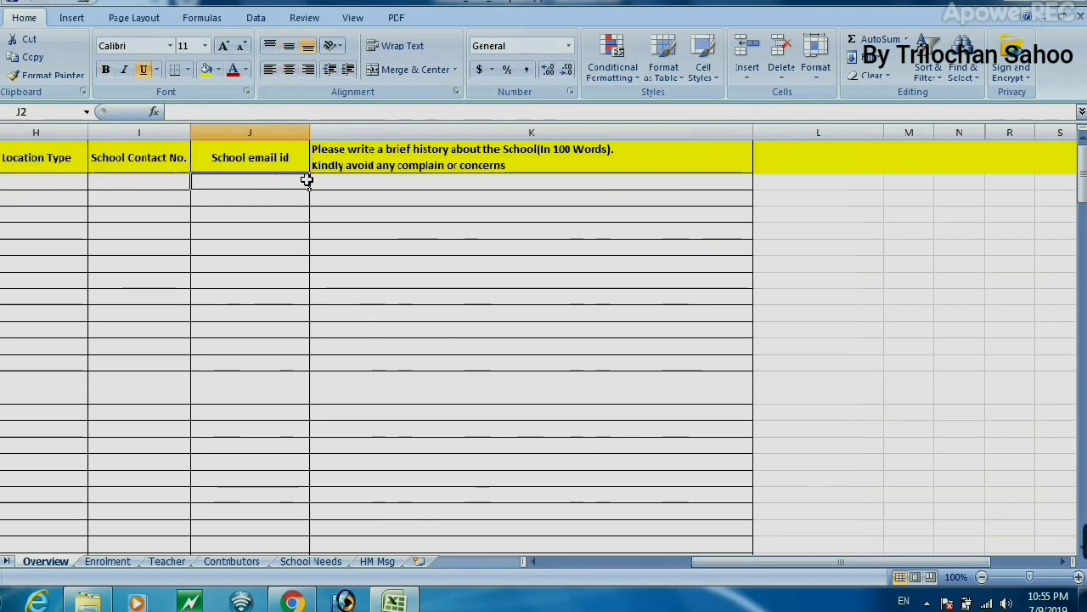
pyautogui.click(357, 168)
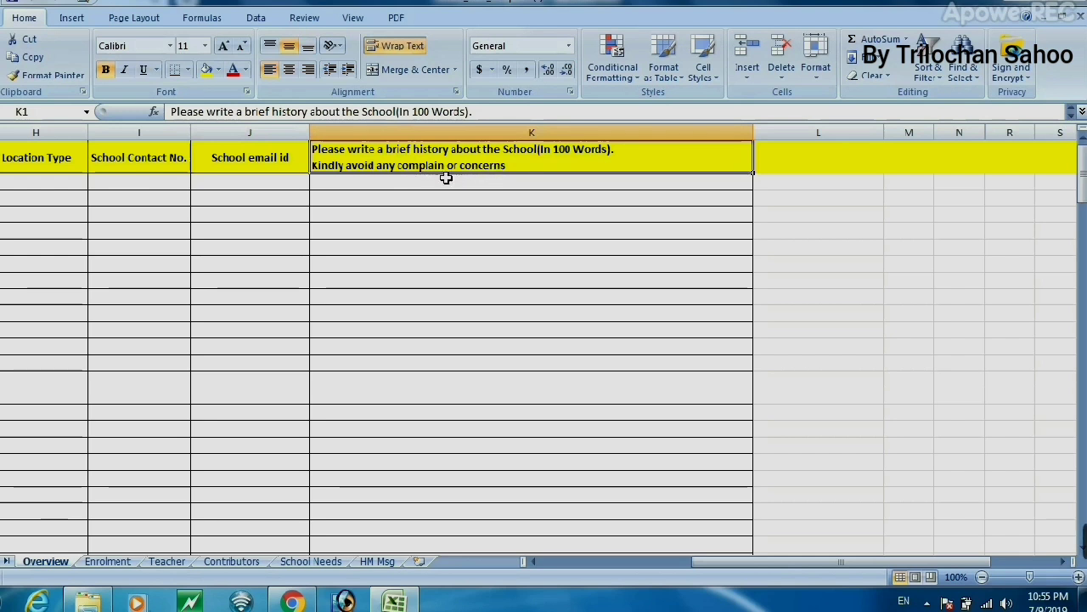
pyautogui.click(413, 184)
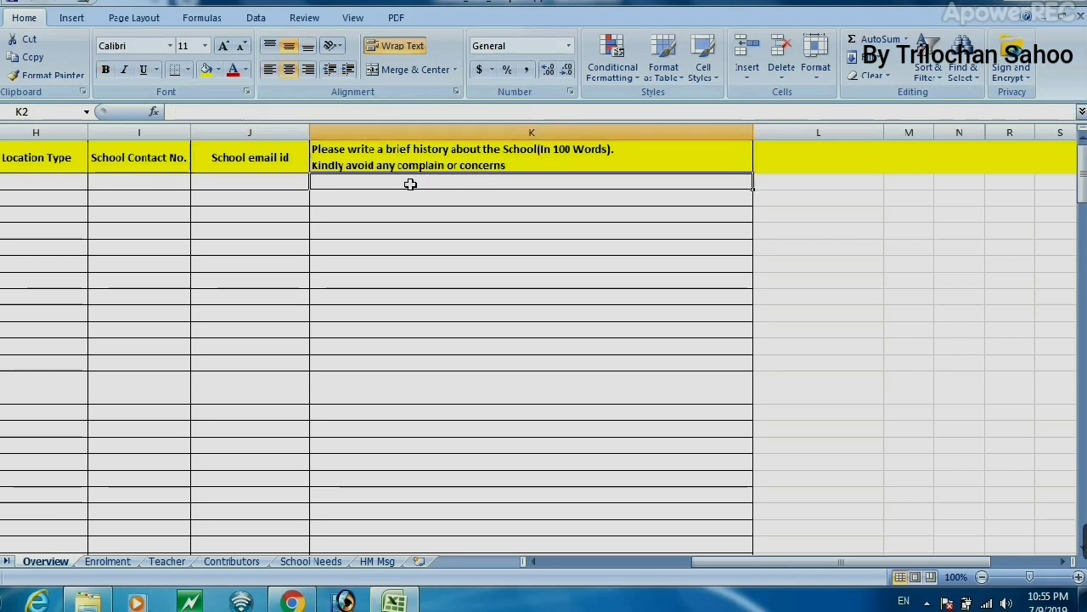
# - On the Enrolment sheet, fill row 2 with class 1, gender Boys and a count of 10
pyautogui.click(109, 561)
pyautogui.moveTo(626, 568); pyautogui.dragTo(626, 571)
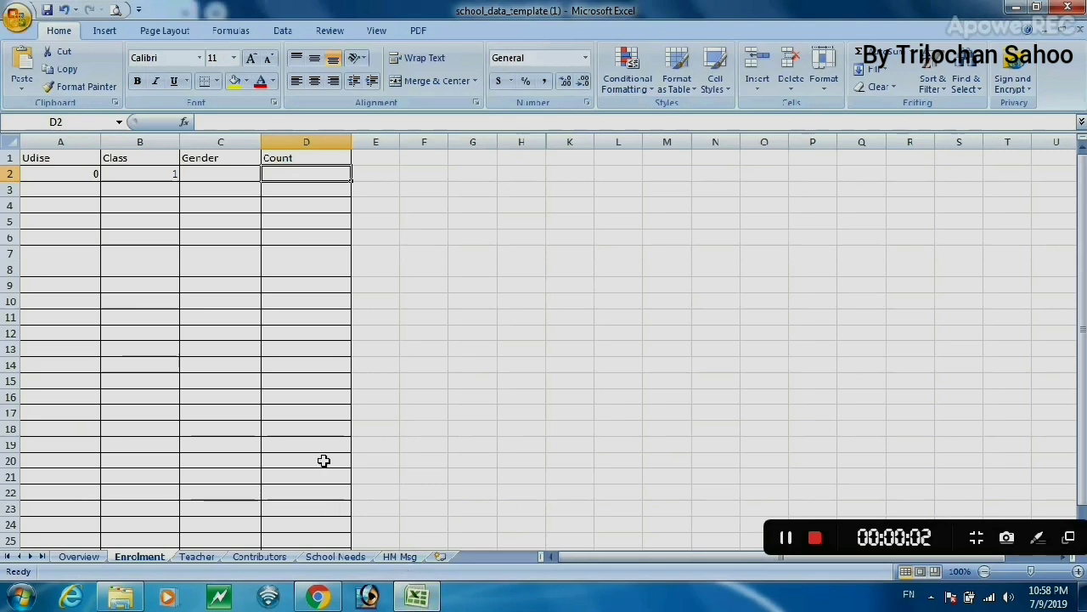
pyautogui.click(39, 171)
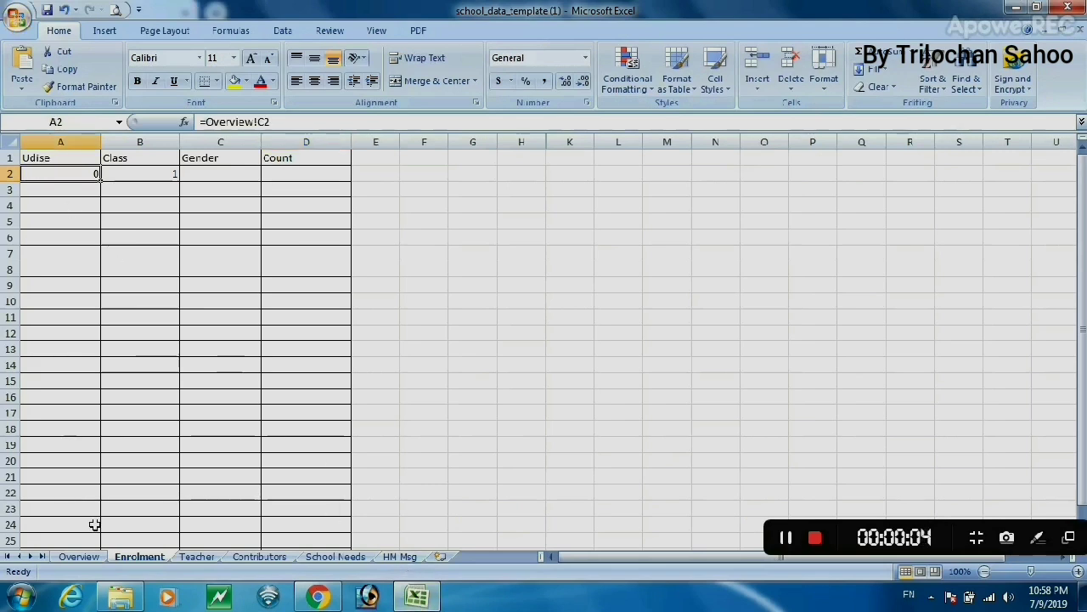
pyautogui.click(119, 175)
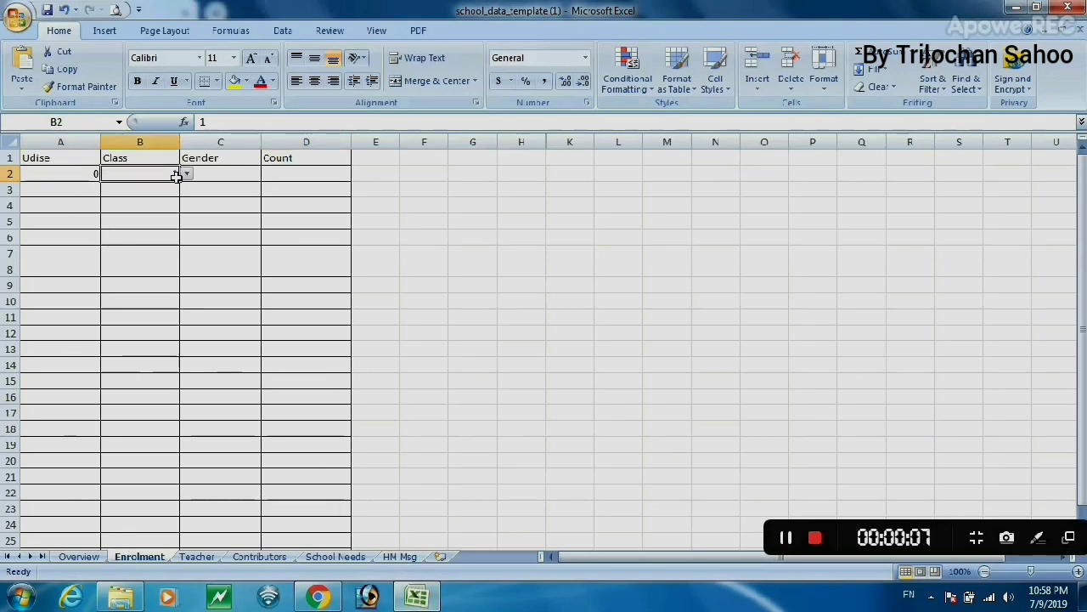
pyautogui.click(212, 173)
pyautogui.click(268, 173)
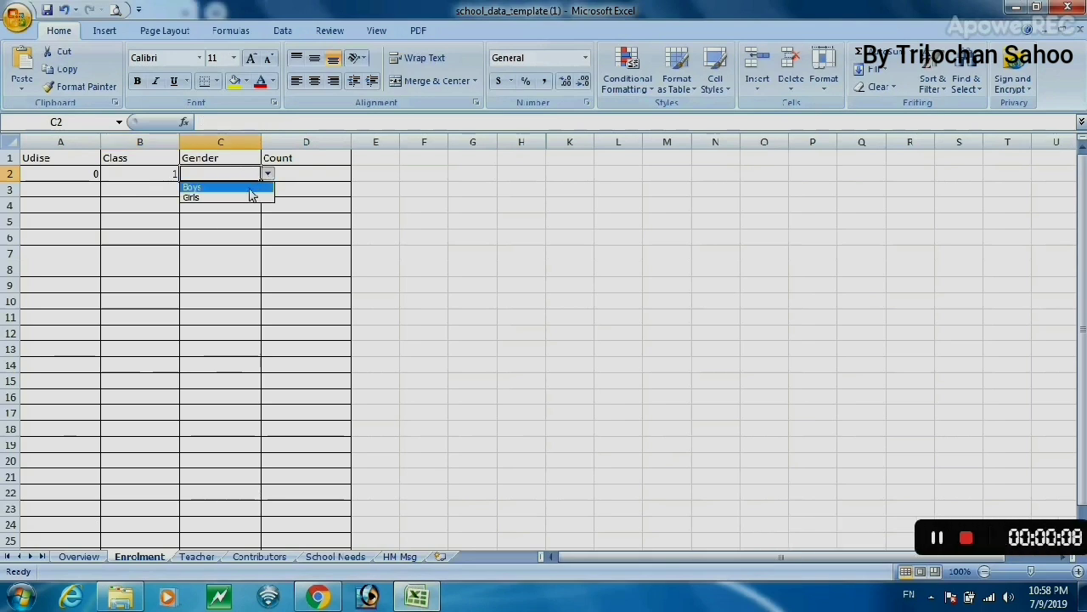
pyautogui.click(191, 184)
pyautogui.click(283, 171)
pyautogui.write('1')
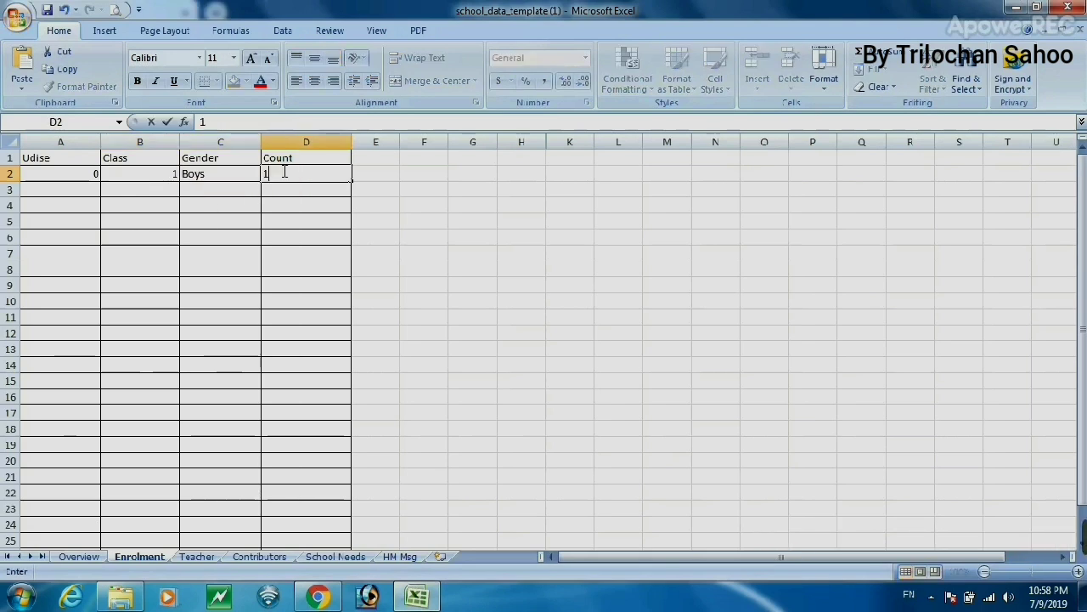
pyautogui.click(243, 202)
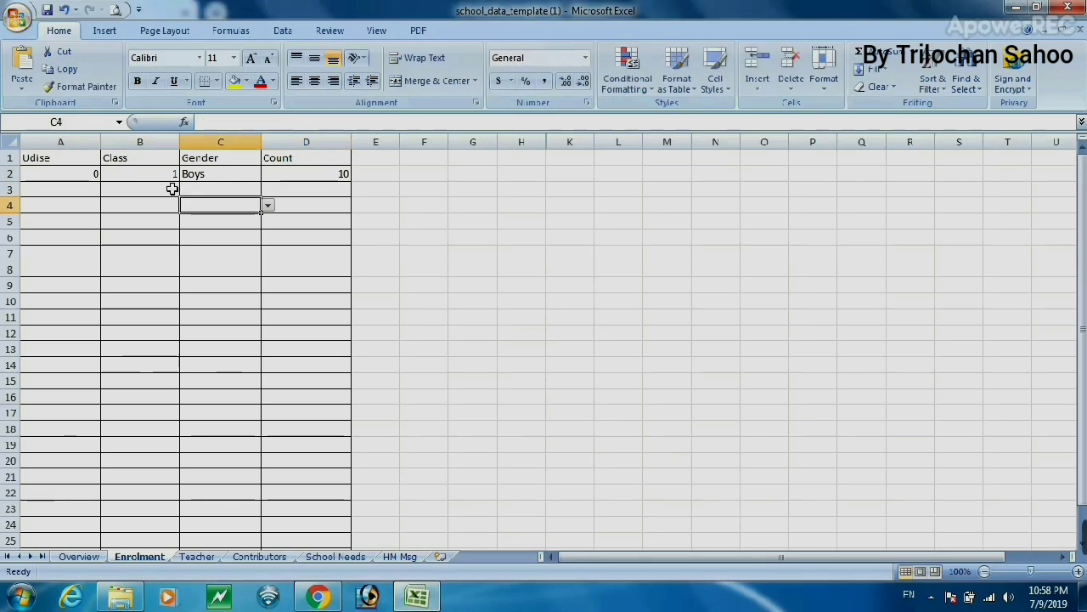
# - Fill row 3 of the Enrolment sheet with class 1, gender Girls and a count of 12
pyautogui.click(172, 188)
pyautogui.click(186, 189)
pyautogui.click(158, 206)
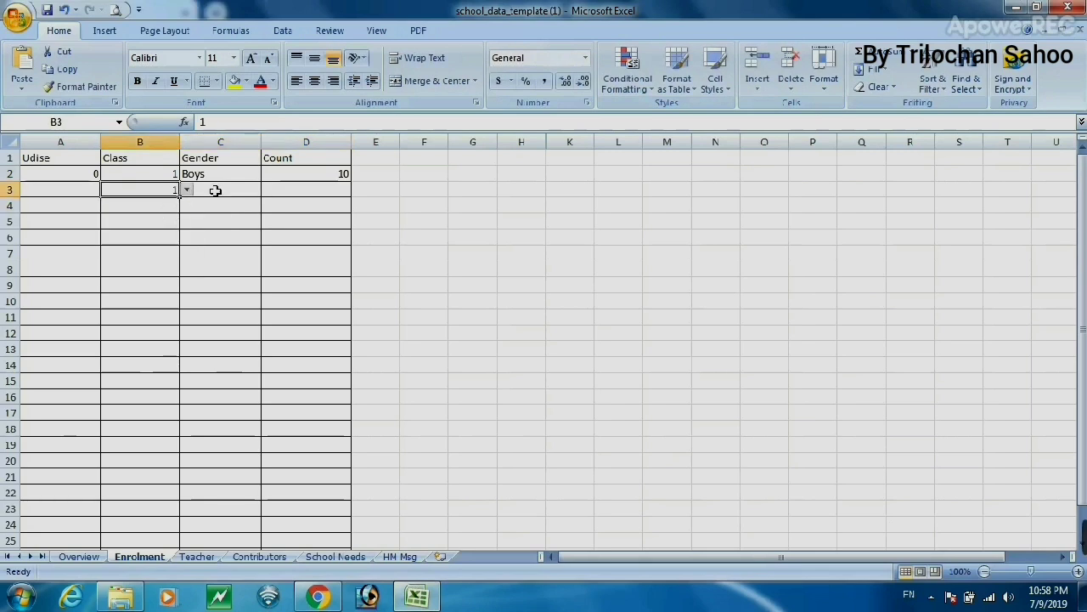
pyautogui.click(213, 190)
pyautogui.click(267, 190)
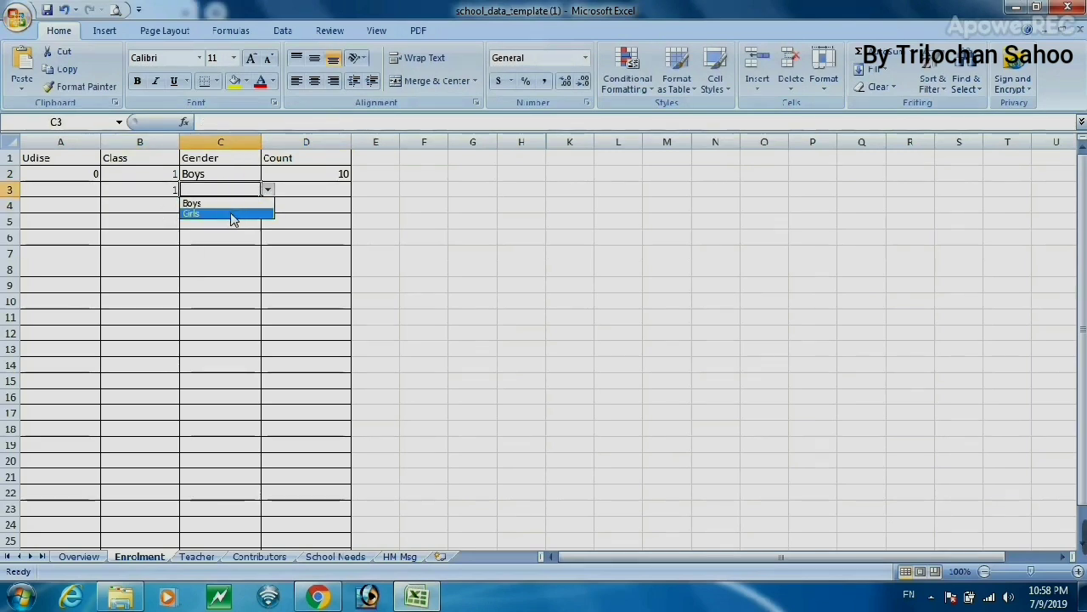
pyautogui.click(232, 215)
pyautogui.click(306, 188)
pyautogui.write('12')
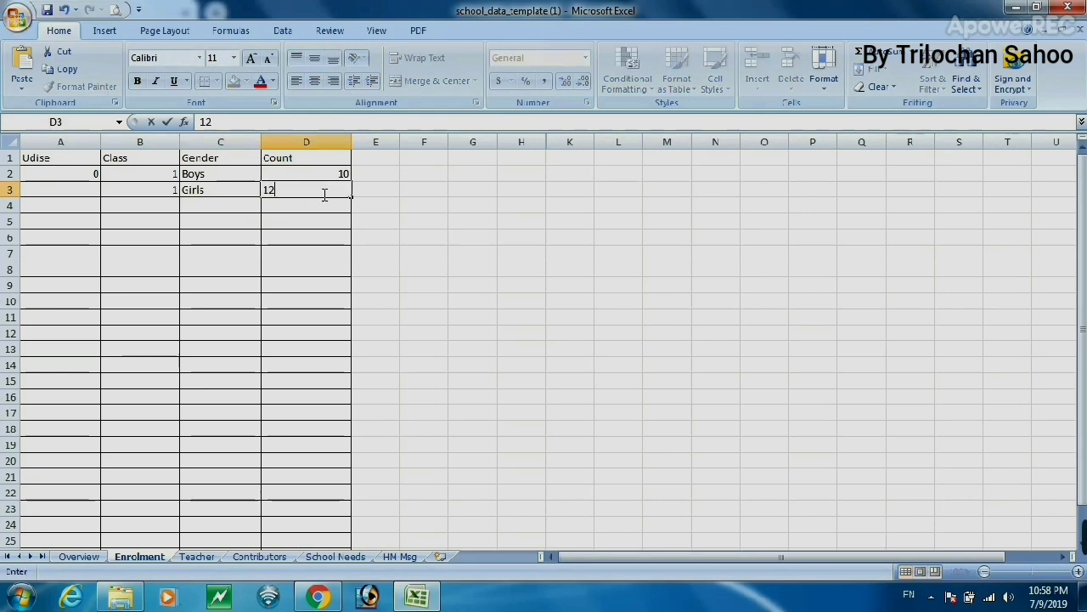
pyautogui.press('Return')
# - Fill row 4 of the Enrolment sheet with class 2, gender Boys and a count of 13
pyautogui.click(175, 207)
pyautogui.click(186, 205)
pyautogui.click(169, 230)
pyautogui.click(226, 209)
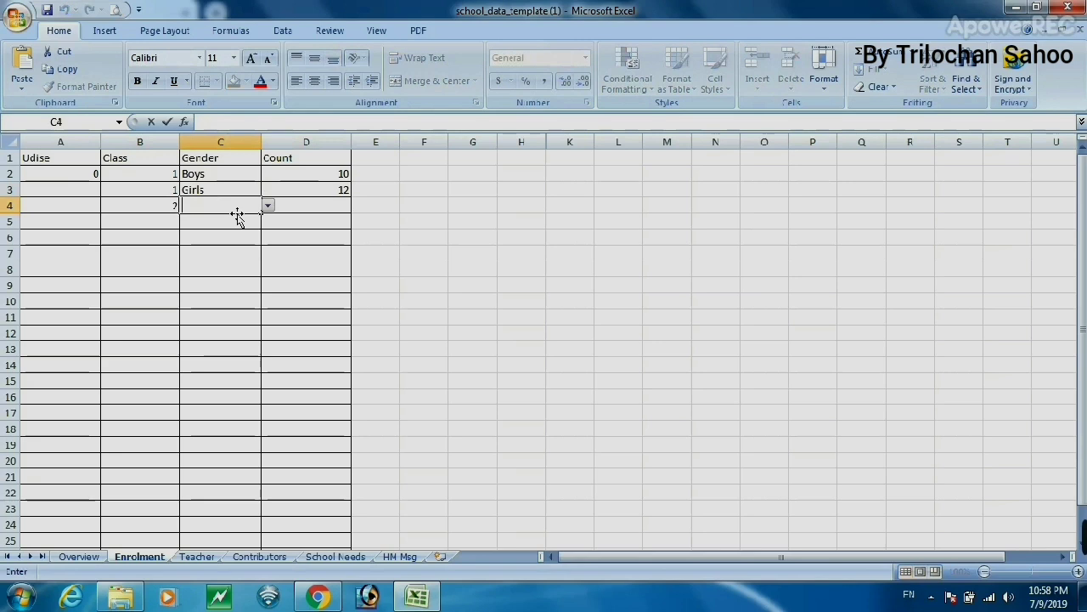
pyautogui.click(270, 208)
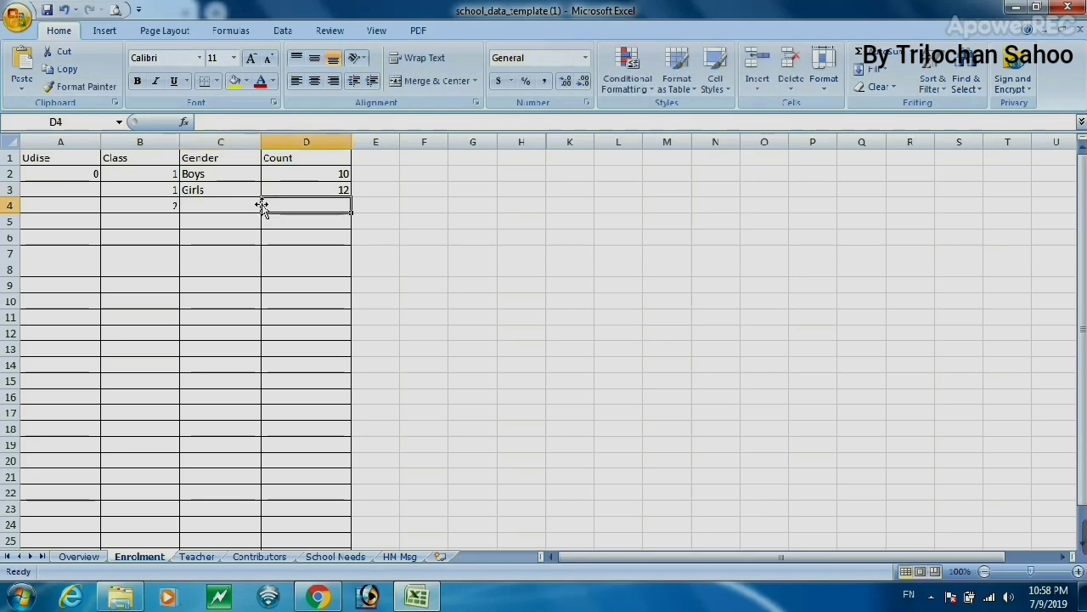
pyautogui.click(258, 207)
pyautogui.click(266, 207)
pyautogui.click(246, 216)
pyautogui.click(225, 224)
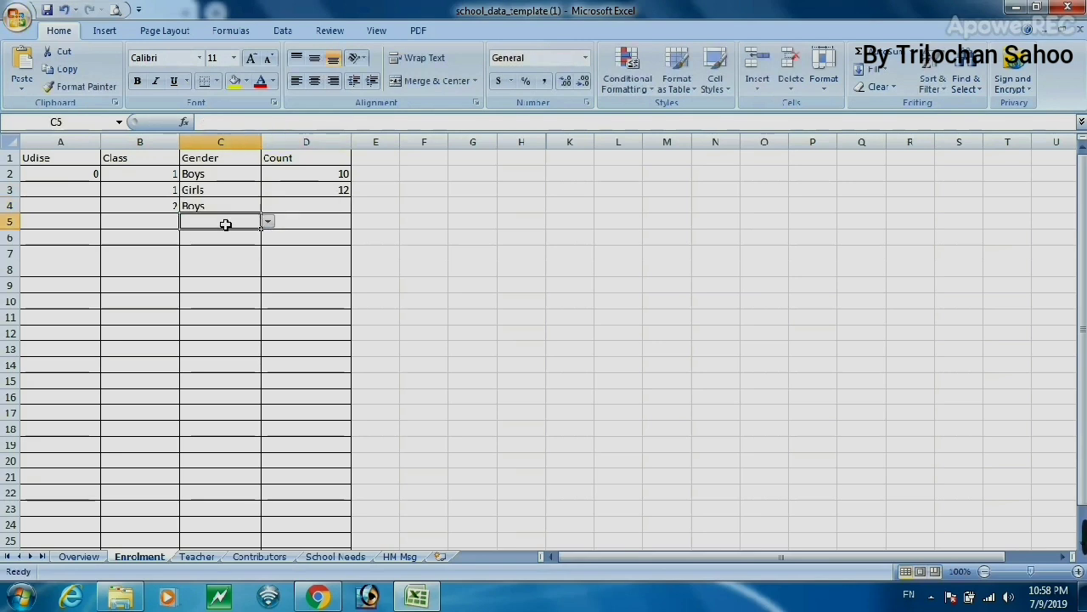
pyautogui.click(305, 204)
pyautogui.write('13')
pyautogui.click(338, 221)
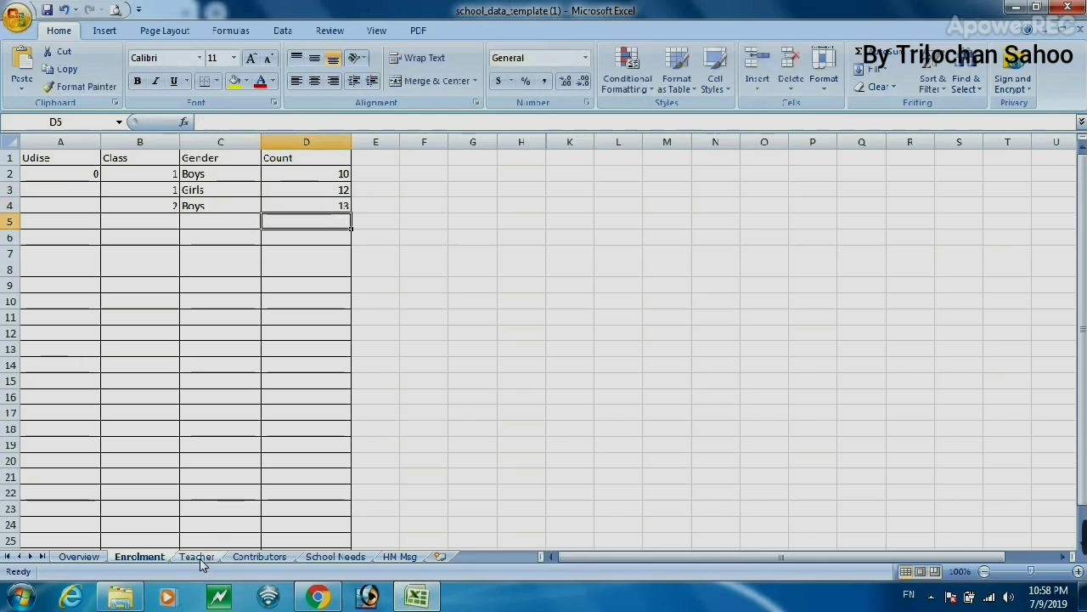
# - On the Teacher sheet, review the Udise and Teacher Name cells and the Gender options in row 2
pyautogui.click(201, 559)
pyautogui.click(53, 192)
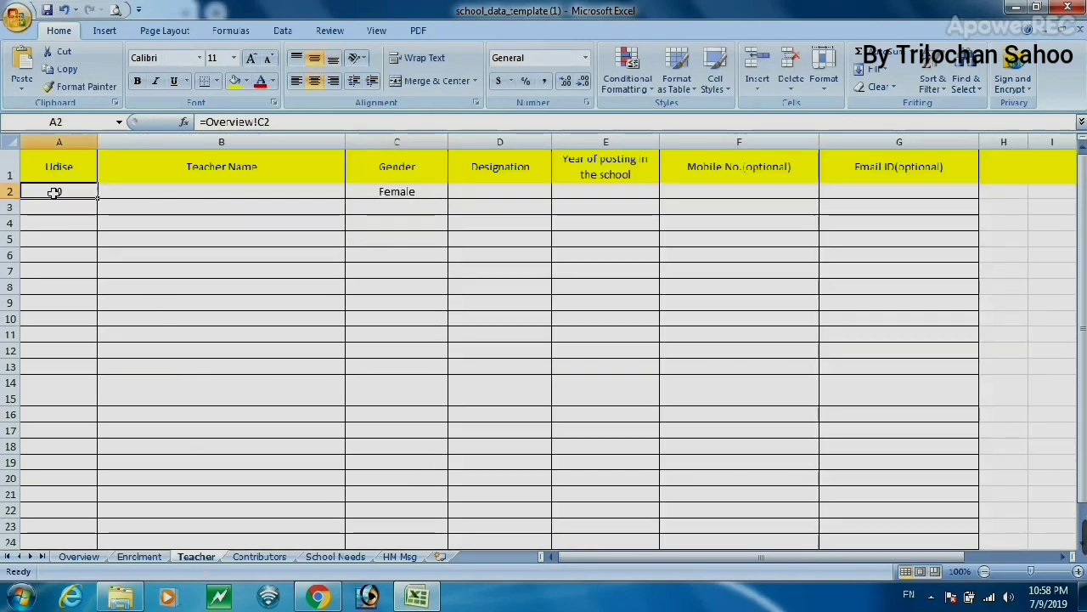
pyautogui.click(152, 189)
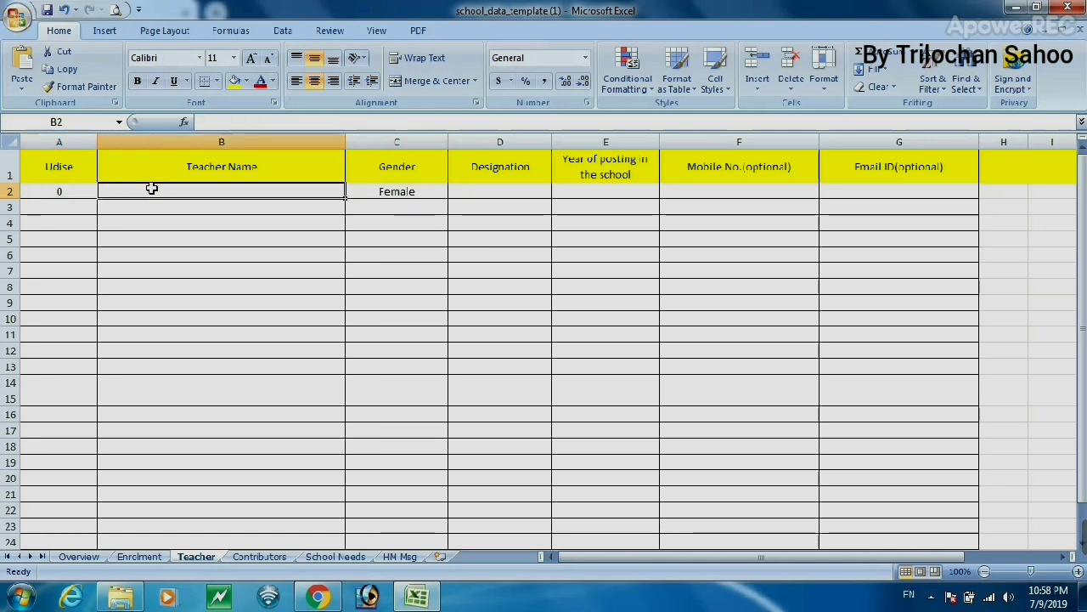
pyautogui.click(379, 191)
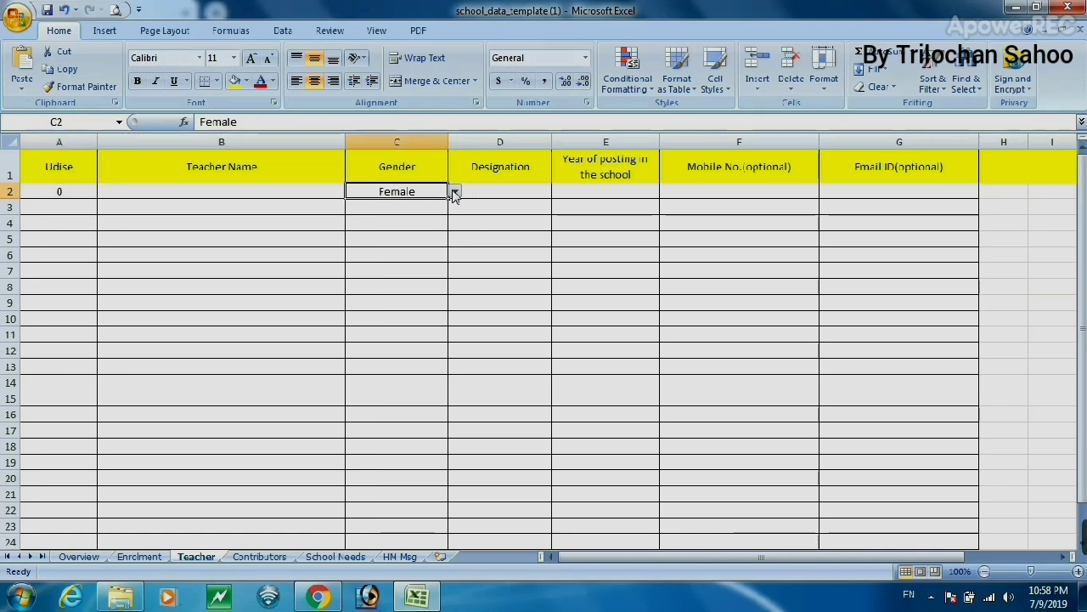
pyautogui.click(456, 194)
pyautogui.click(390, 216)
# - Review the Designation options and the year of posting, Mobile No. and Email ID fields of the Teacher sheet
pyautogui.click(520, 189)
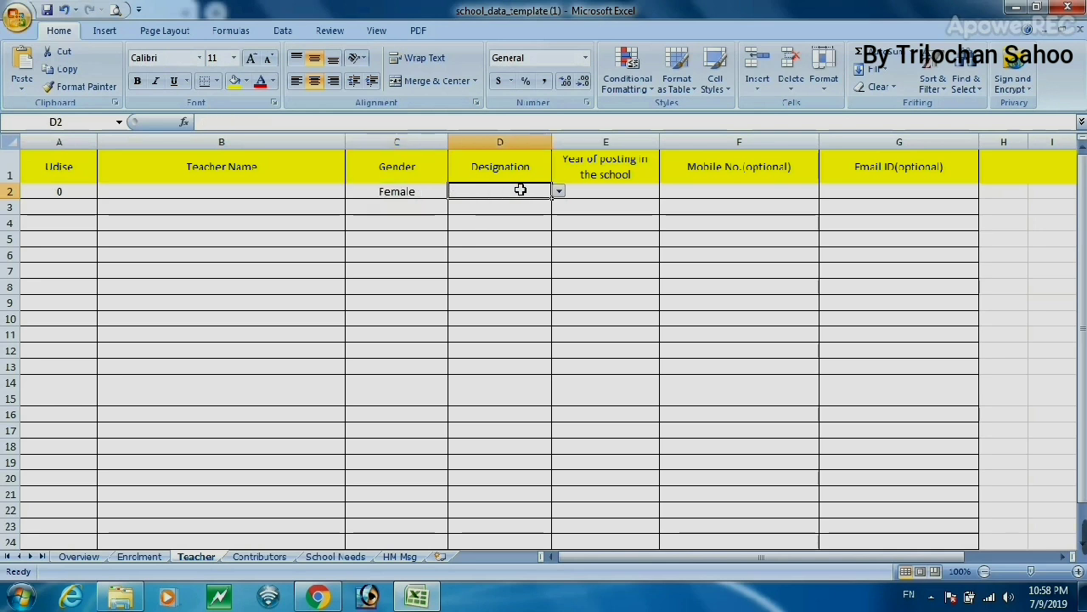
pyautogui.click(559, 191)
pyautogui.click(609, 195)
pyautogui.click(608, 194)
pyautogui.click(680, 193)
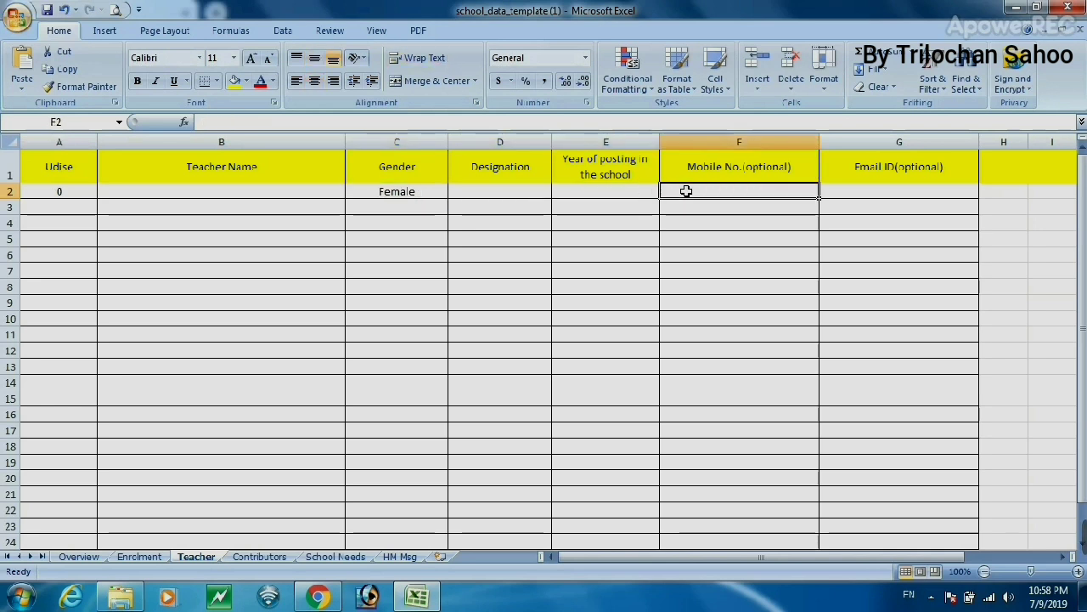
pyautogui.click(853, 191)
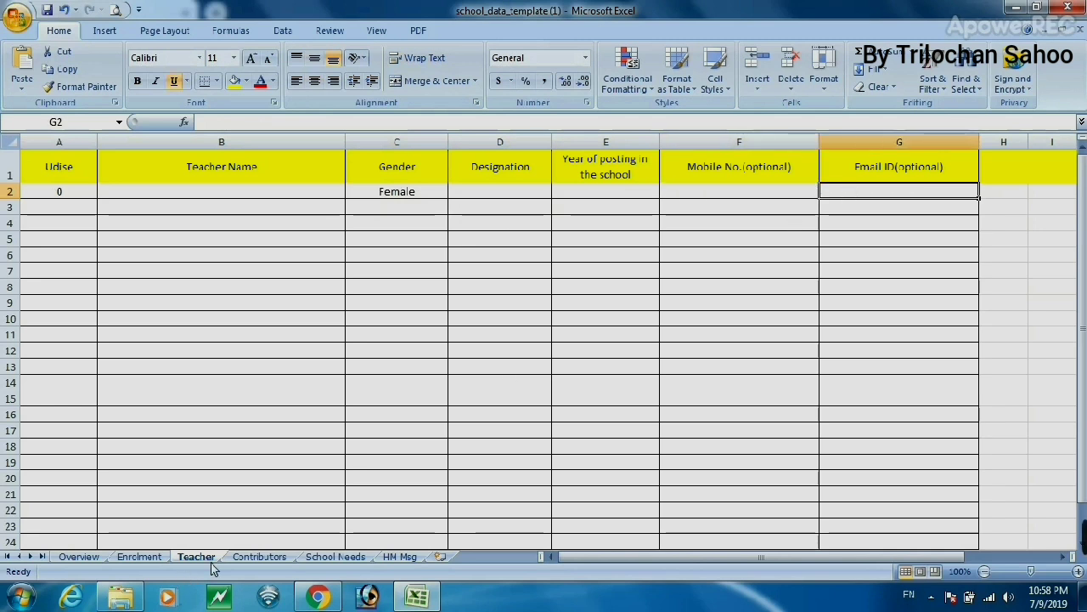
# - On the Contributors sheet, review the Udise, Contributor Name and Money (Amount in Numbers) columns
pyautogui.click(252, 558)
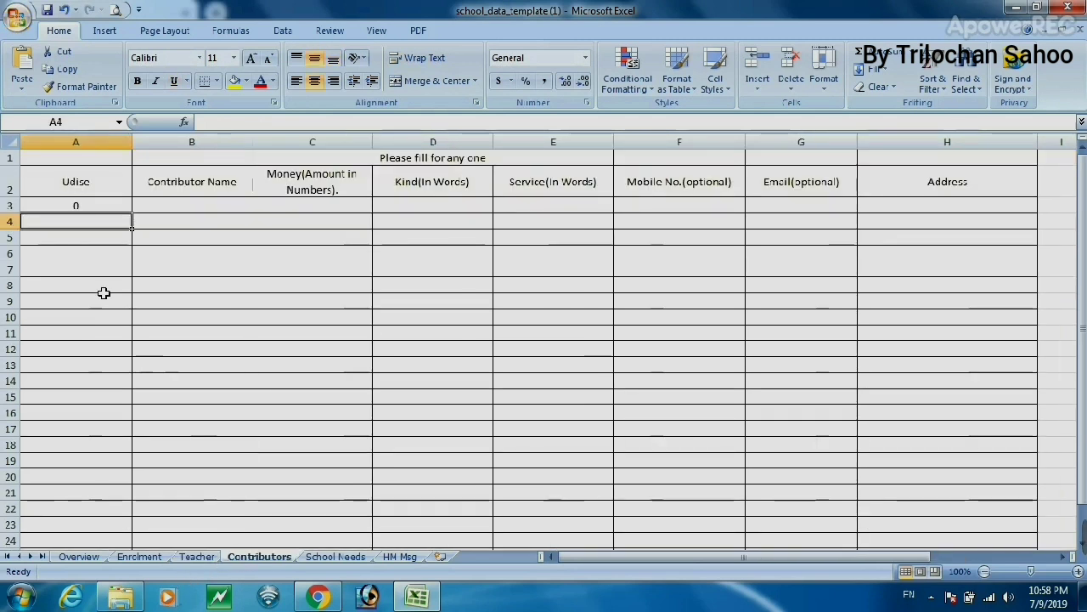
pyautogui.click(76, 186)
pyautogui.click(166, 195)
pyautogui.click(173, 210)
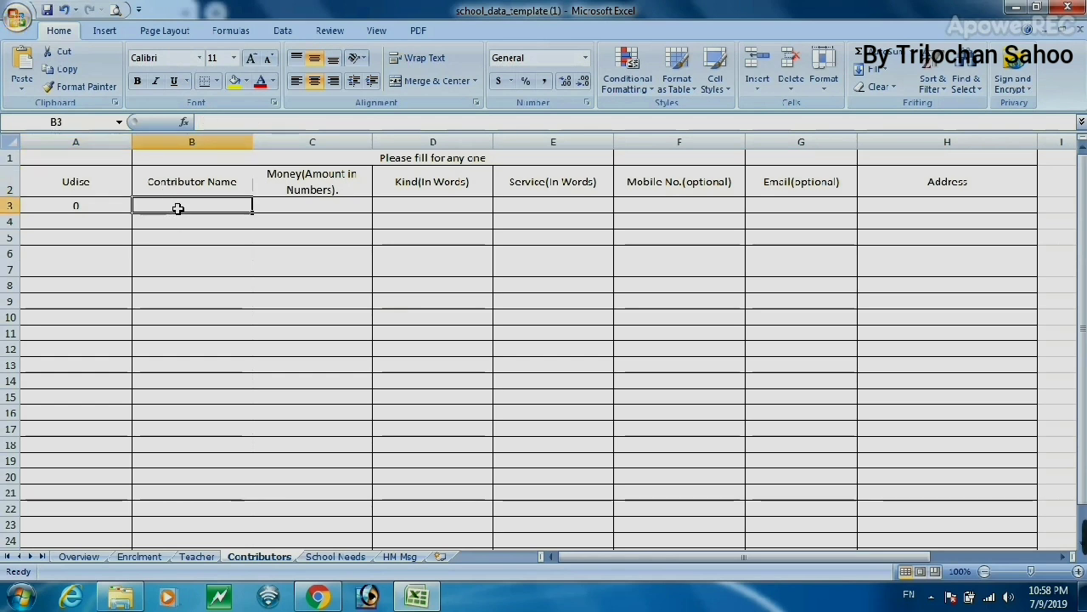
pyautogui.click(304, 189)
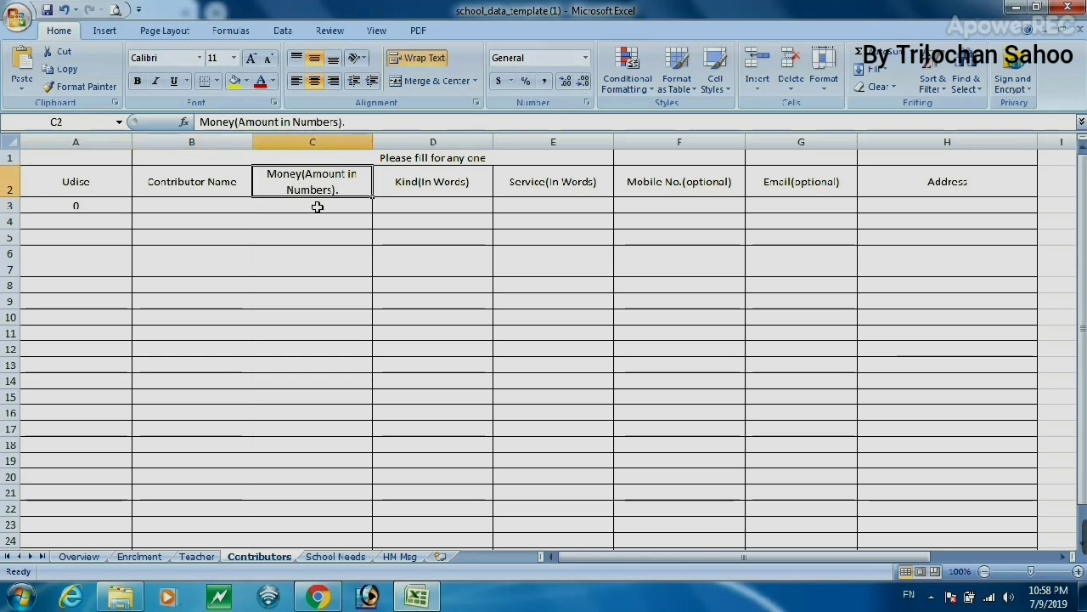
# - Examine the Kind (In Words) and Service (In Words) columns of the Contributors sheet
pyautogui.click(393, 189)
pyautogui.click(407, 203)
pyautogui.click(413, 186)
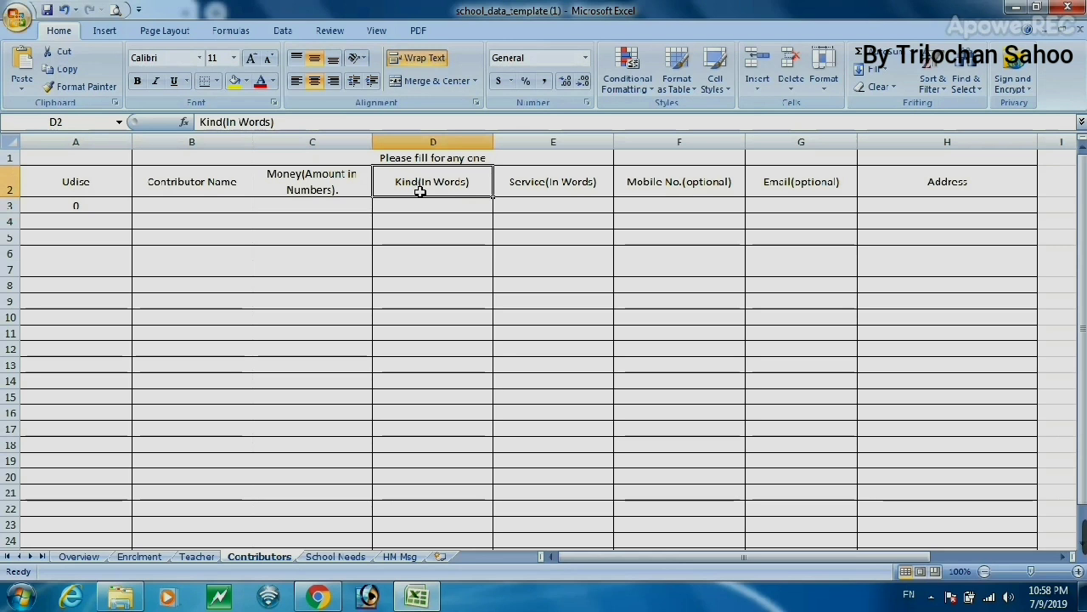
pyautogui.click(420, 205)
pyautogui.click(516, 184)
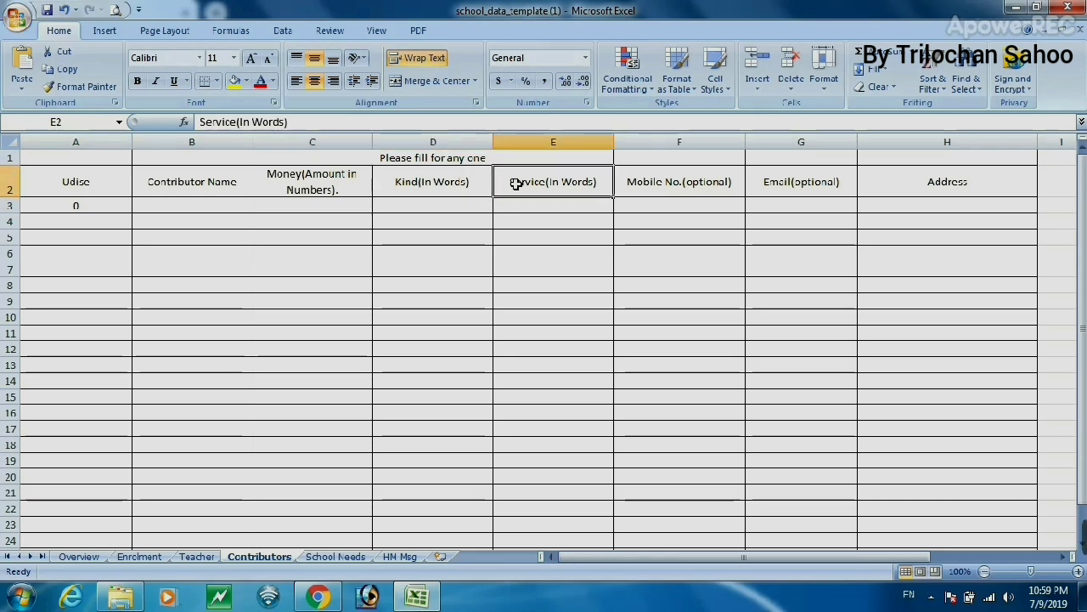
pyautogui.click(514, 209)
pyautogui.click(423, 206)
pyautogui.click(522, 206)
# - Review the optional Mobile No. and Email columns and the Address column of the Contributors sheet
pyautogui.click(662, 181)
pyautogui.click(671, 210)
pyautogui.click(770, 187)
pyautogui.click(774, 208)
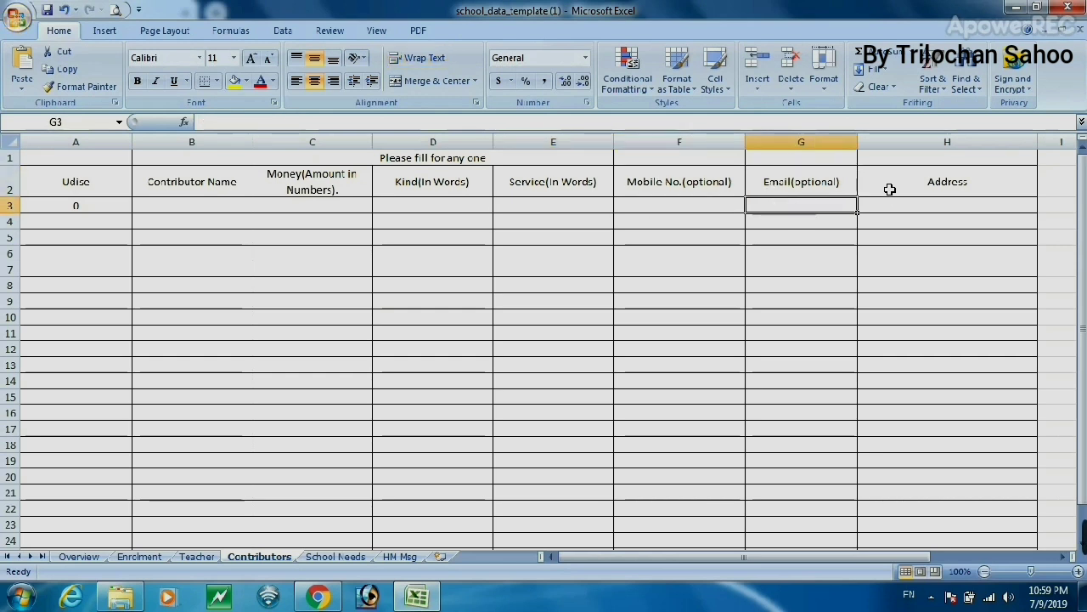
pyautogui.click(888, 187)
pyautogui.click(883, 211)
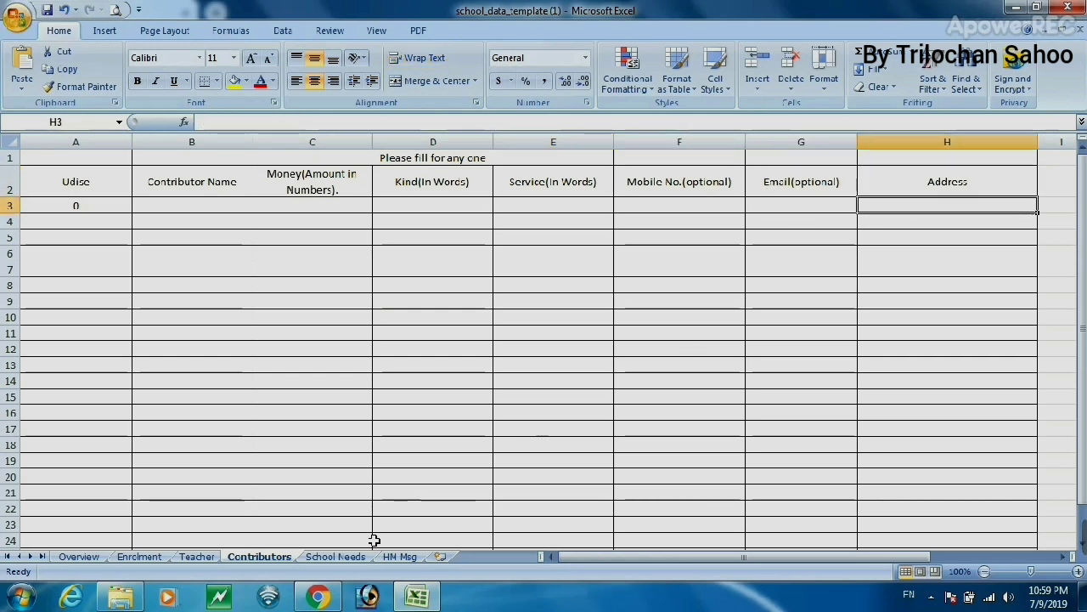
# - On the School Needs sheet, set the requirement in C3 to Repairing and renovation of existing Classroom(1.1)
pyautogui.click(340, 556)
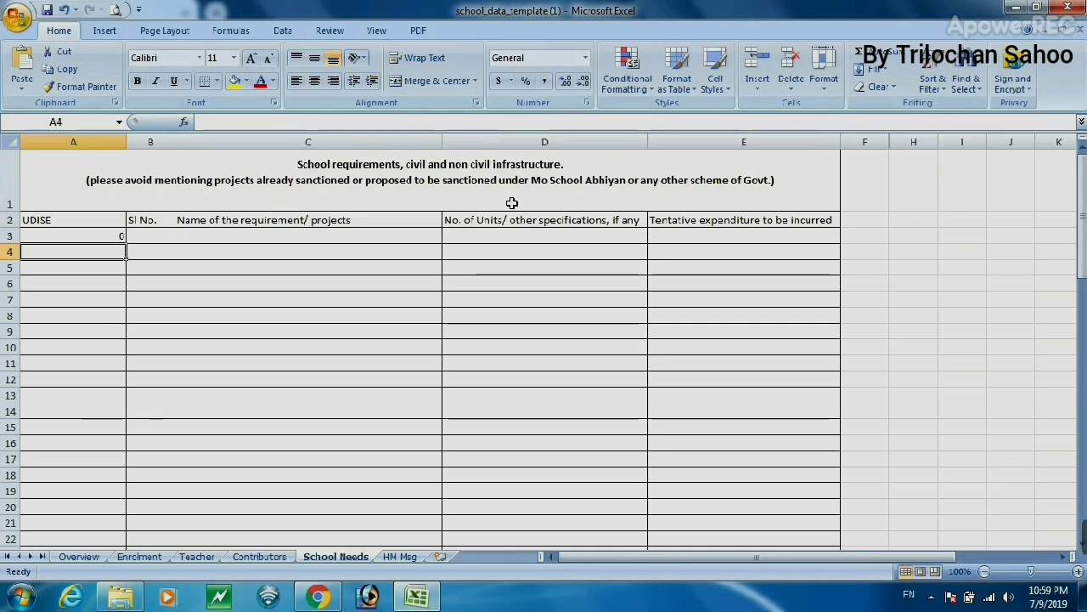
pyautogui.click(120, 223)
pyautogui.click(146, 237)
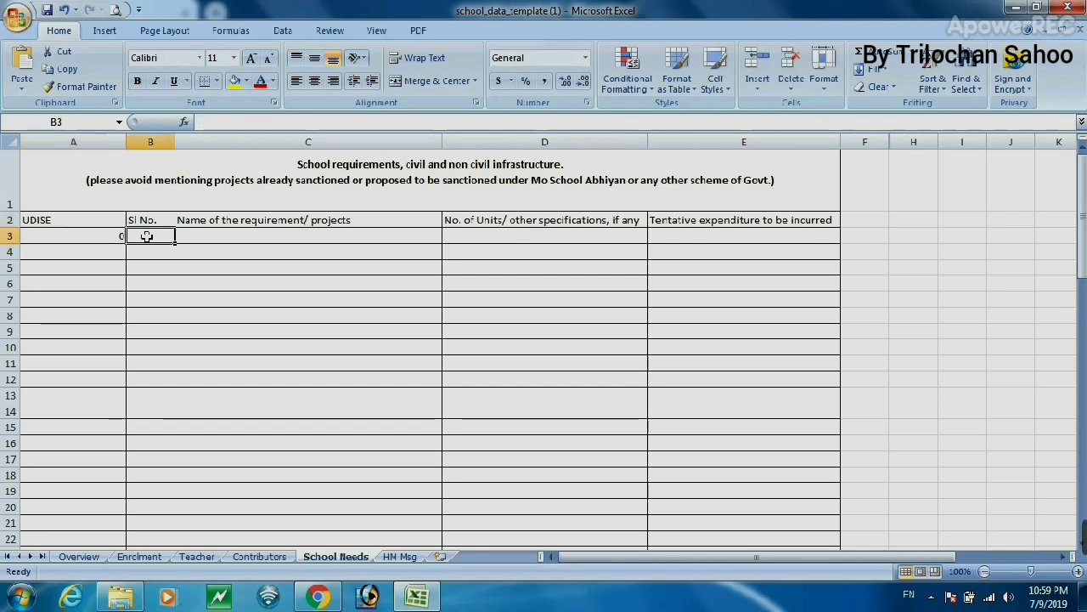
pyautogui.click(200, 235)
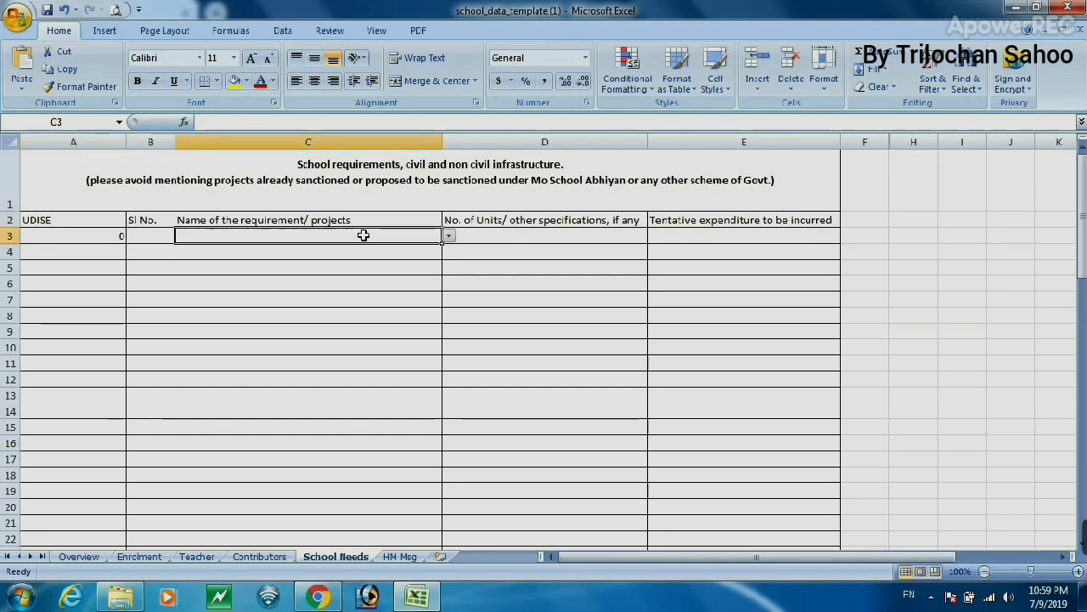
pyautogui.click(448, 237)
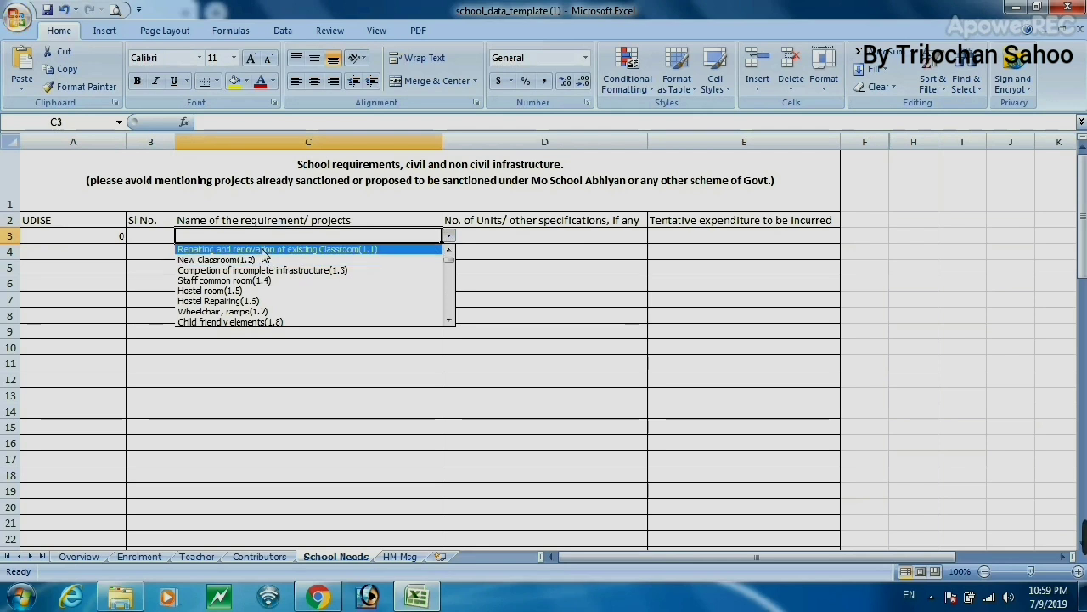
pyautogui.click(336, 249)
# - Set the requirement in C4 to Completion of incomplete infrastructure(1.3)
pyautogui.click(336, 251)
pyautogui.click(448, 252)
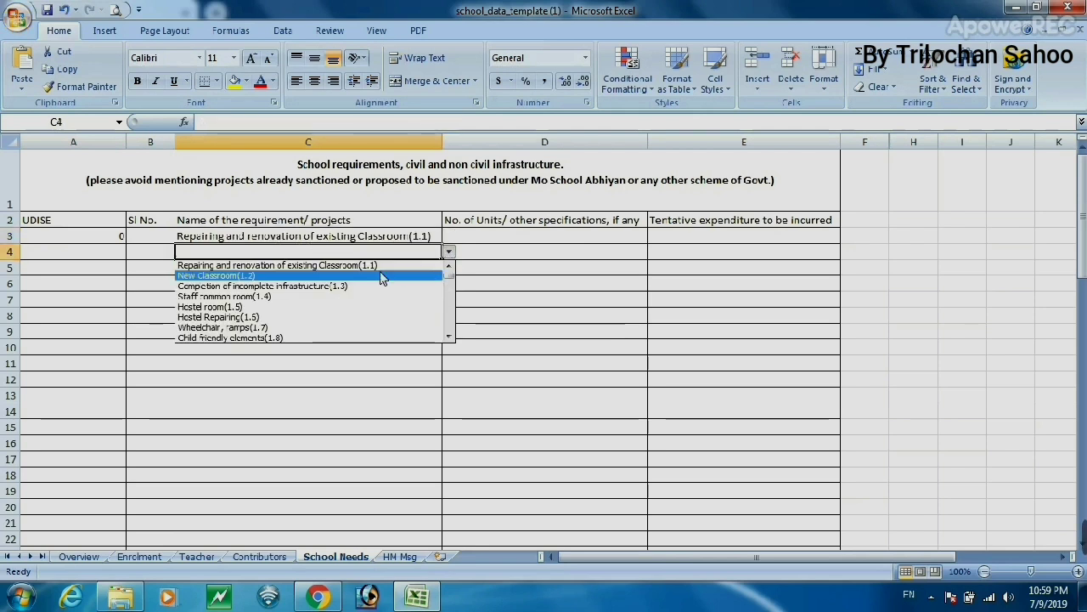
pyautogui.click(351, 283)
# - Look through the requirement options in C5, then review the No. of Units and Tentative expenditure columns
pyautogui.click(405, 264)
pyautogui.click(449, 268)
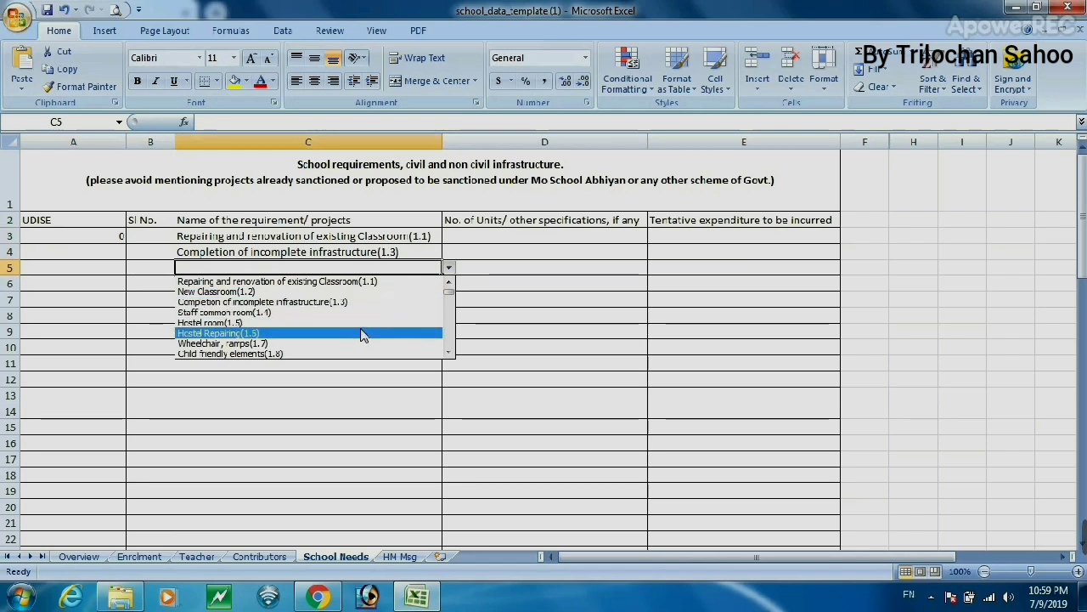
pyautogui.moveTo(449, 297); pyautogui.dragTo(459, 349)
pyautogui.click(473, 248)
pyautogui.click(473, 237)
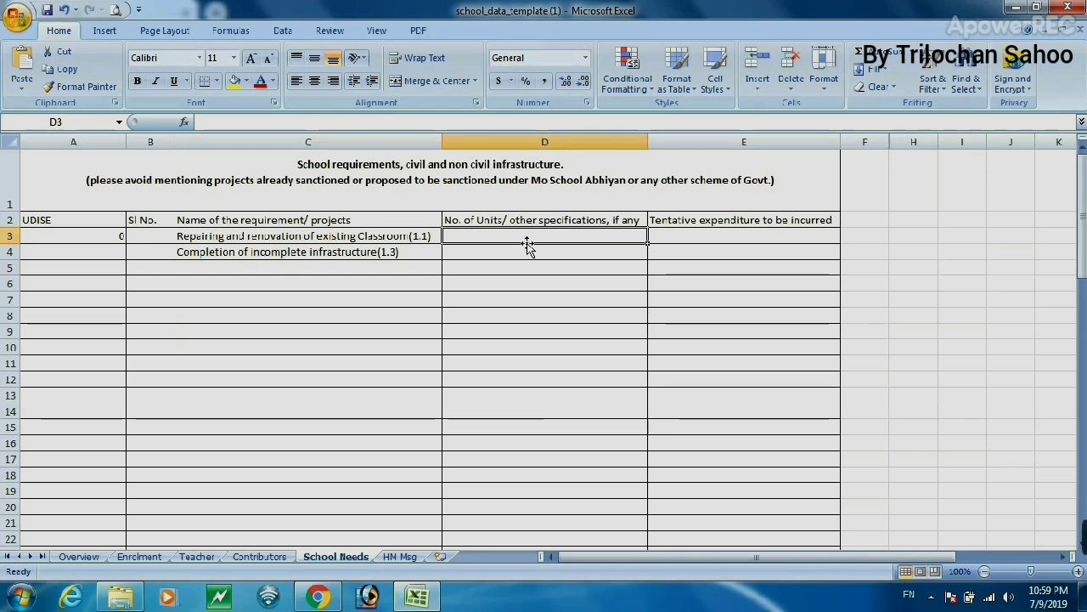
pyautogui.click(680, 237)
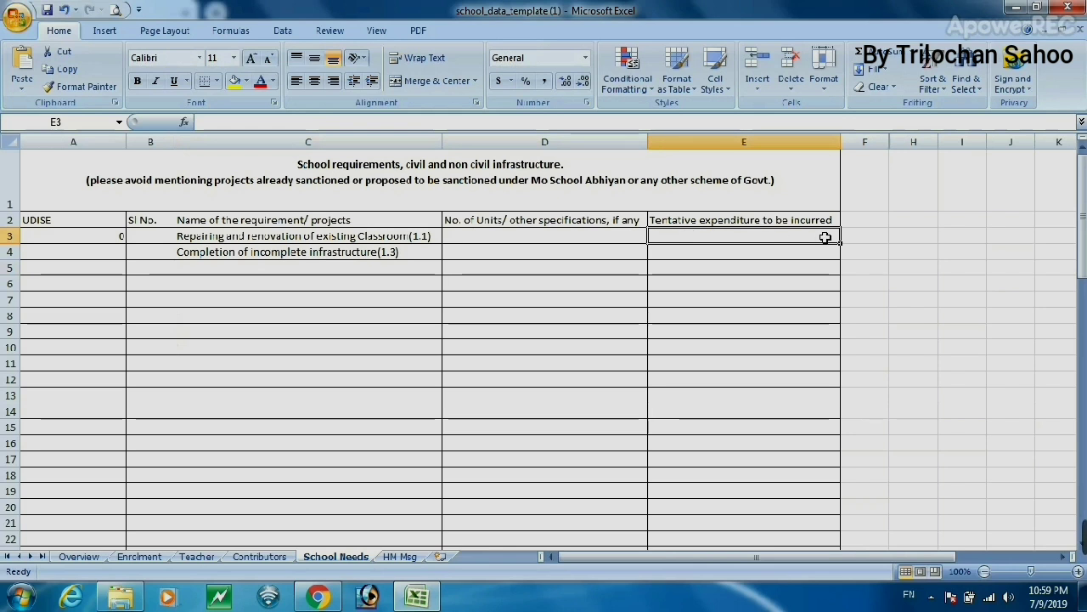
# - On the HM Msg sheet, review the Udise, Head Master, Mobile No and message to old students fields
pyautogui.click(399, 558)
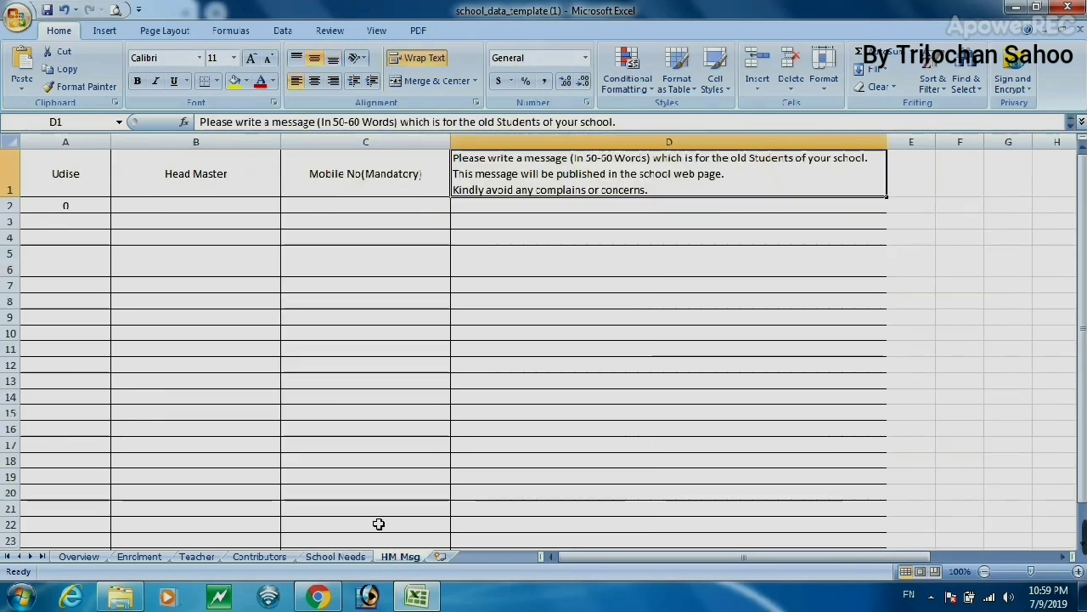
pyautogui.click(66, 206)
pyautogui.click(152, 205)
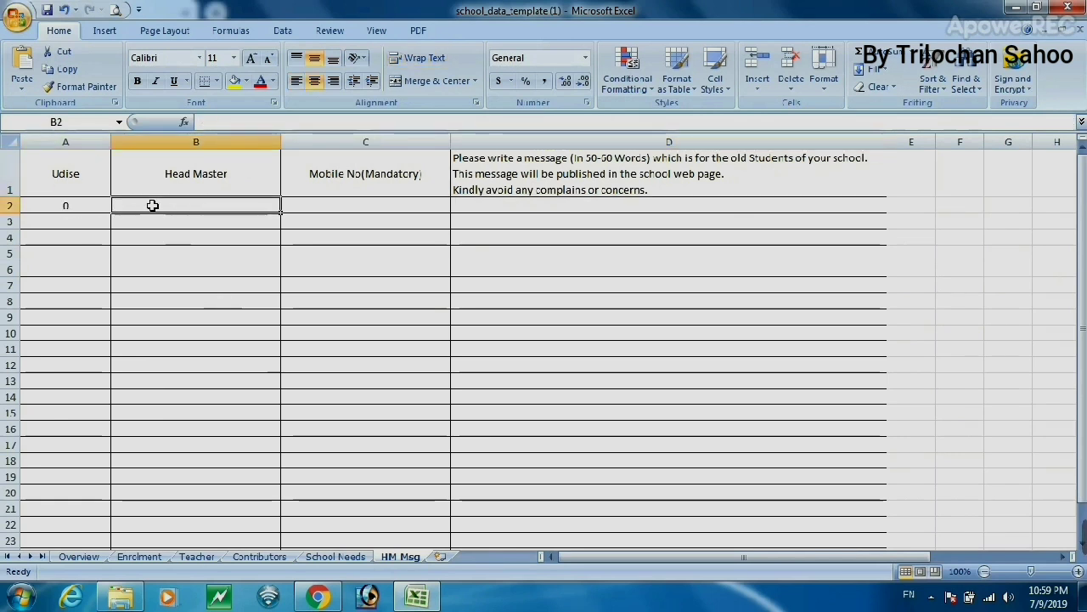
pyautogui.click(328, 210)
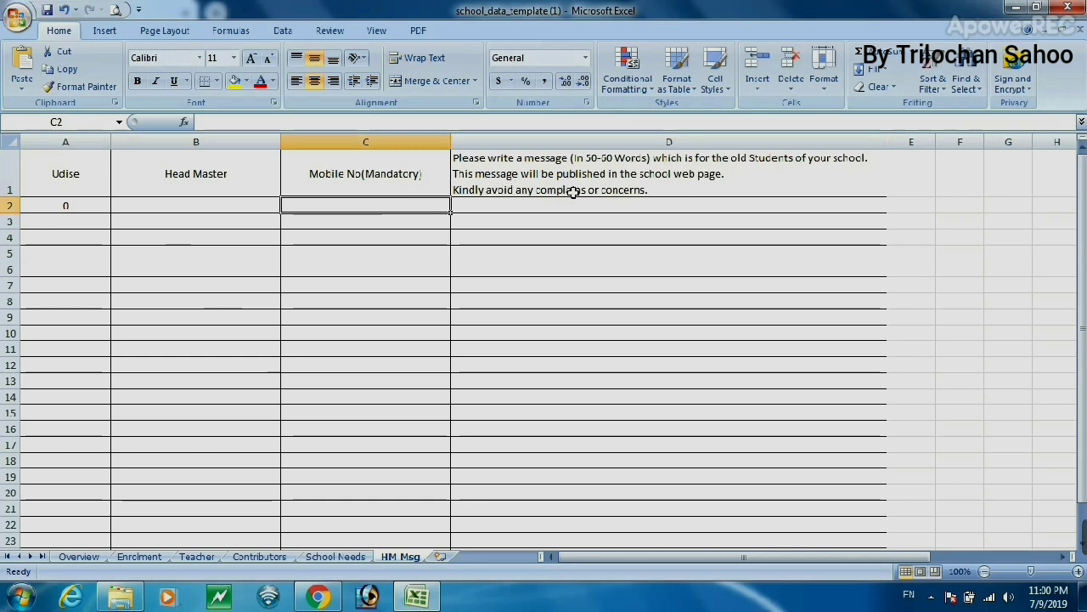
pyautogui.click(514, 210)
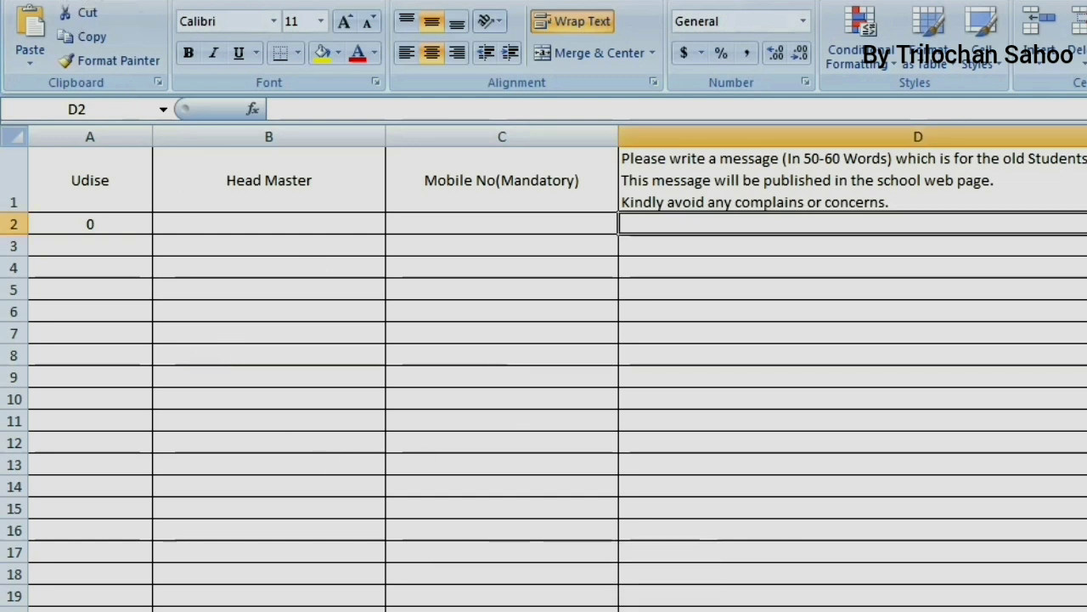
# - Save the workbook to the Desktop as an Excel 97-2003 Workbook named "Fakirpur High School, Fakirpur, Keonjhar District"
pyautogui.hotkey('alt', 'f')
pyautogui.moveTo(97, 155)
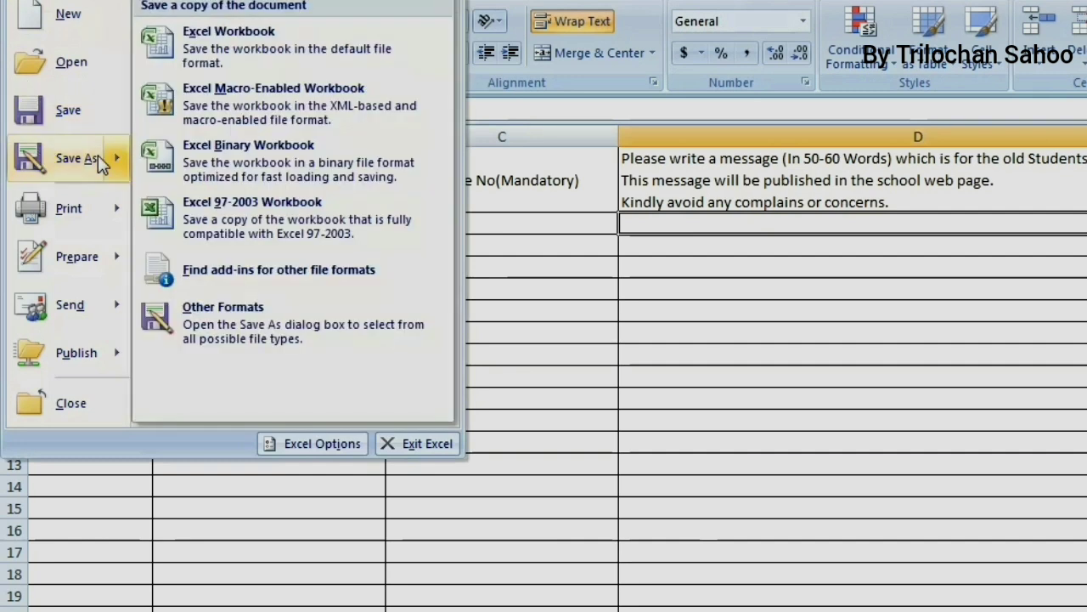
pyautogui.click(238, 217)
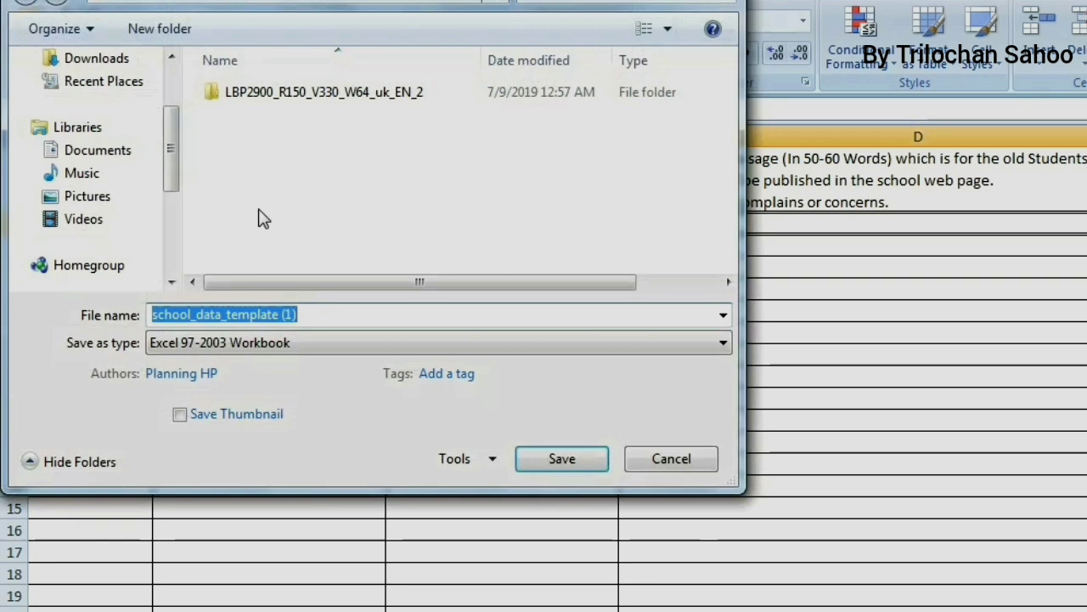
pyautogui.scroll(3, 170, 153)
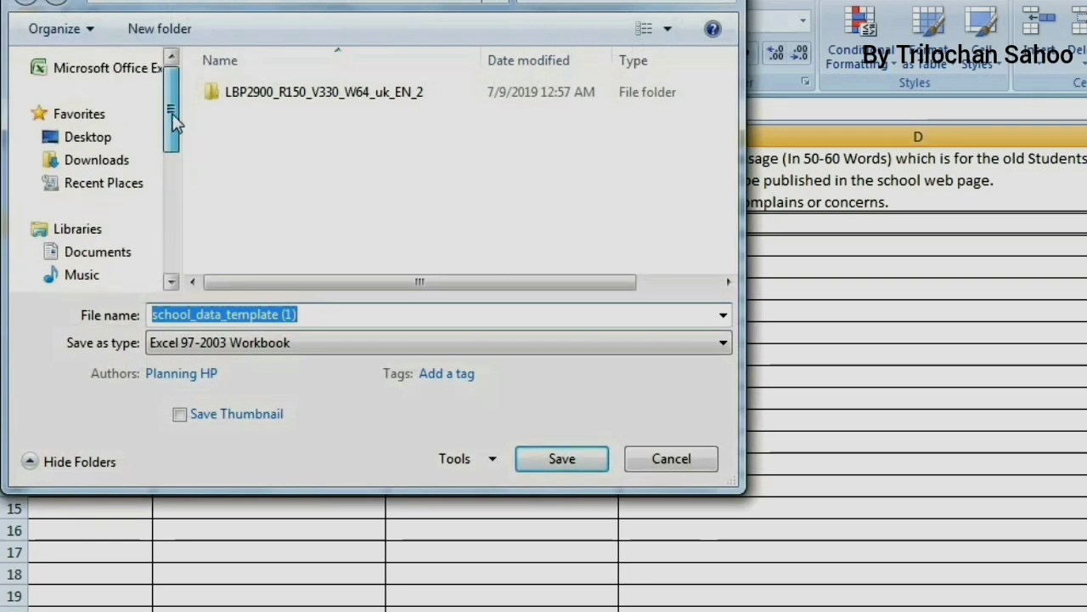
pyautogui.click(89, 138)
pyautogui.tripleClick(208, 315)
pyautogui.write('Fakirpur High School, Fakirpur,')
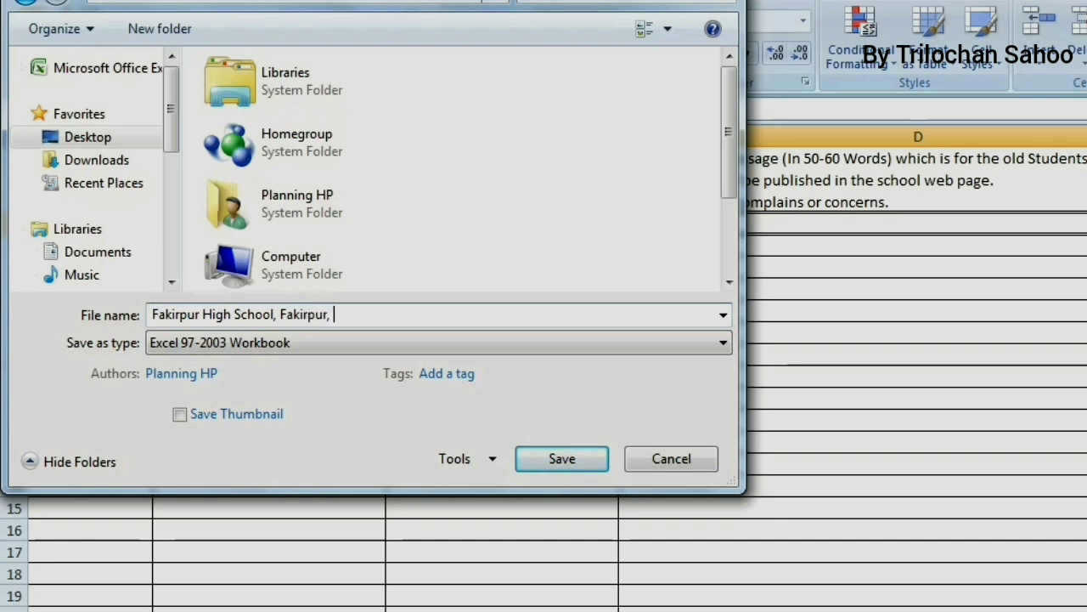
pyautogui.write('District')
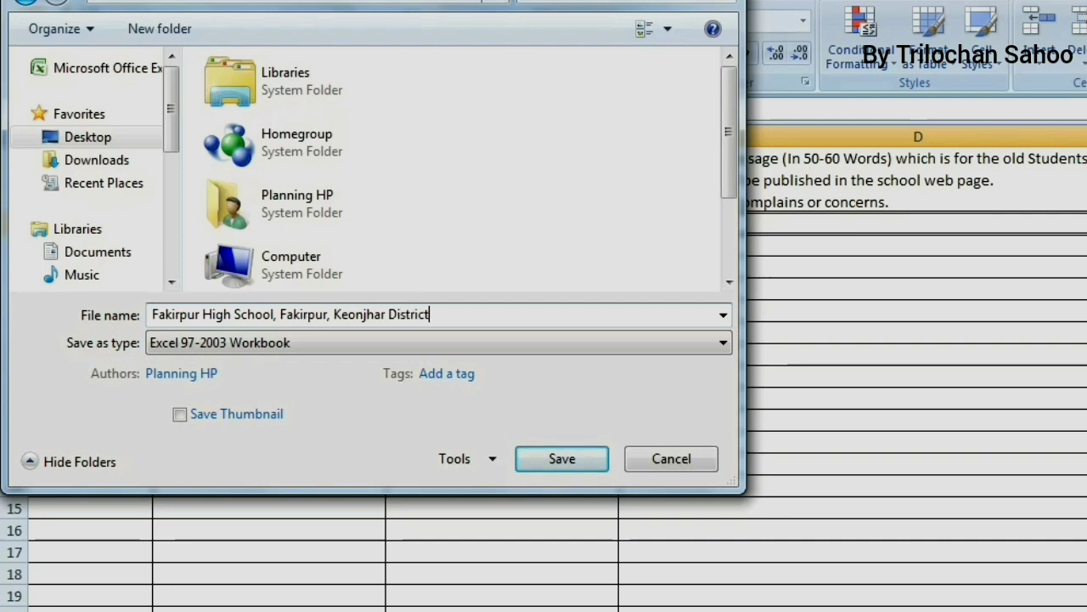
pyautogui.click(542, 453)
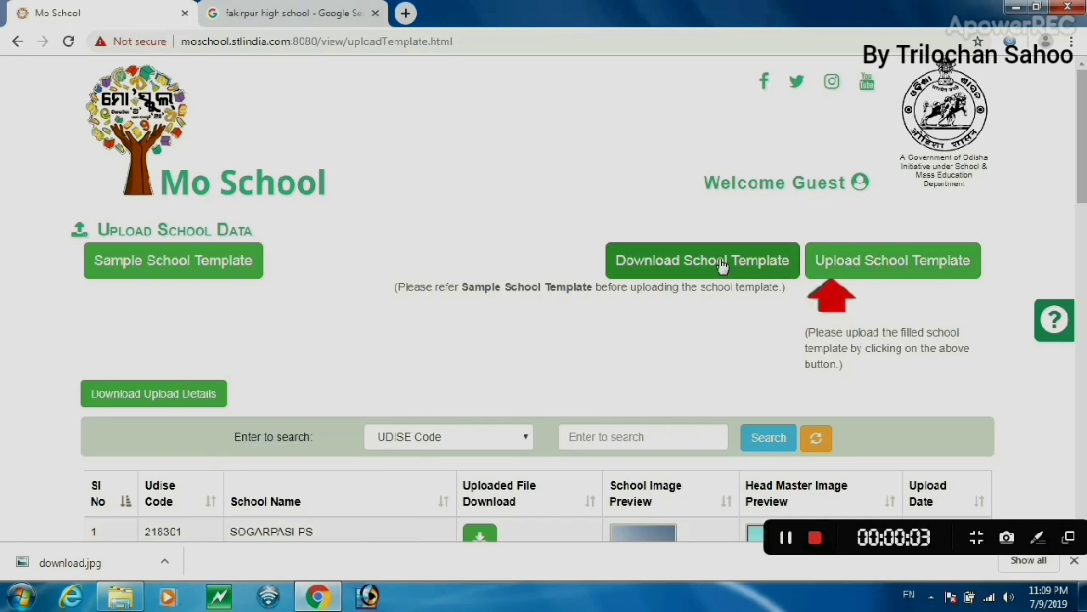
pyautogui.click(893, 267)
pyautogui.click(504, 205)
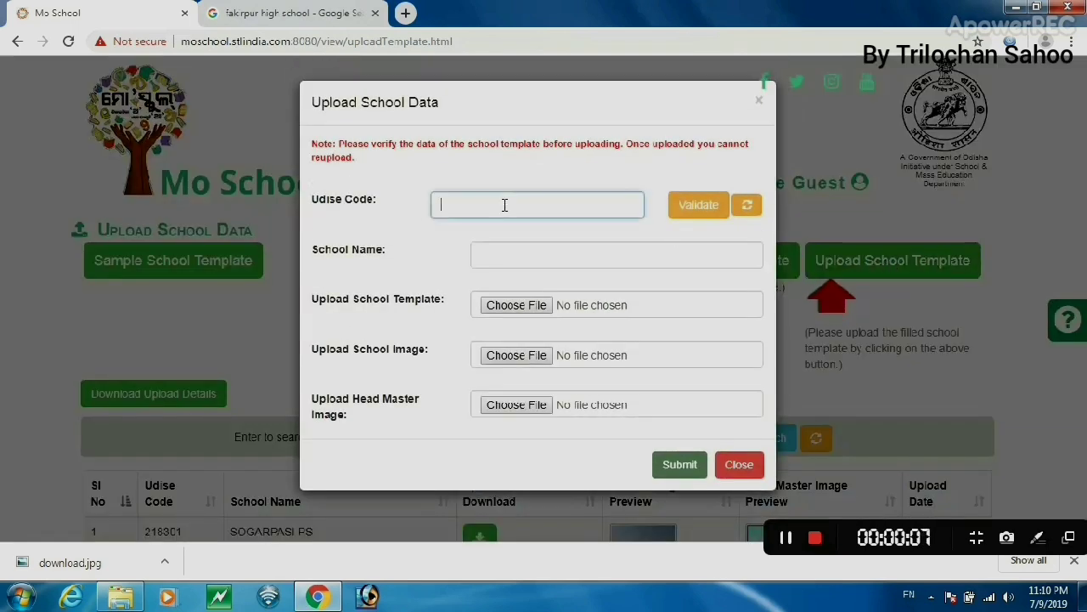
pyautogui.write('2')
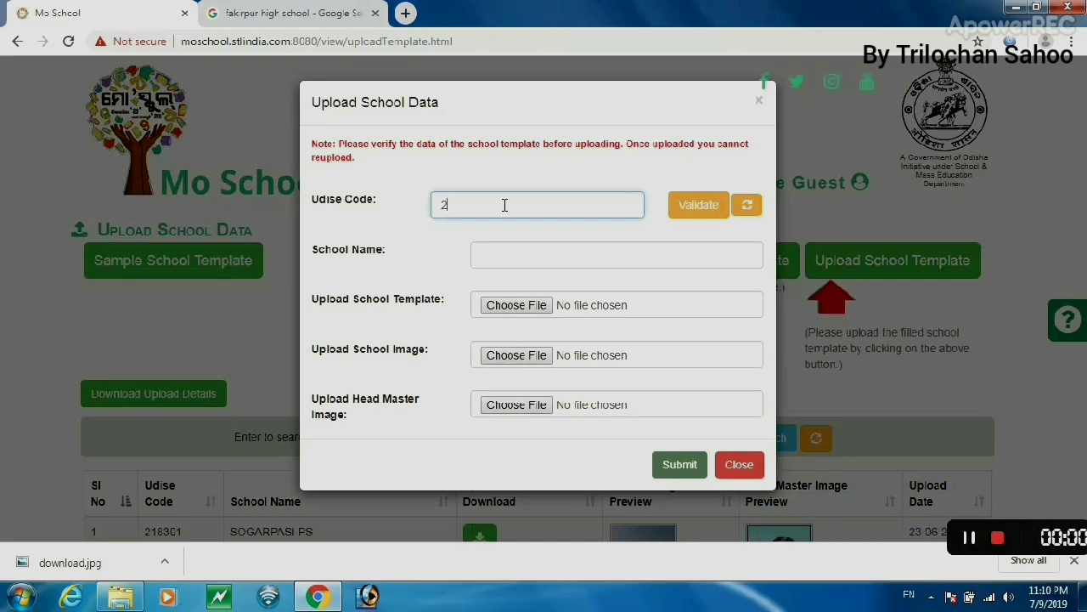
pyautogui.write('1')
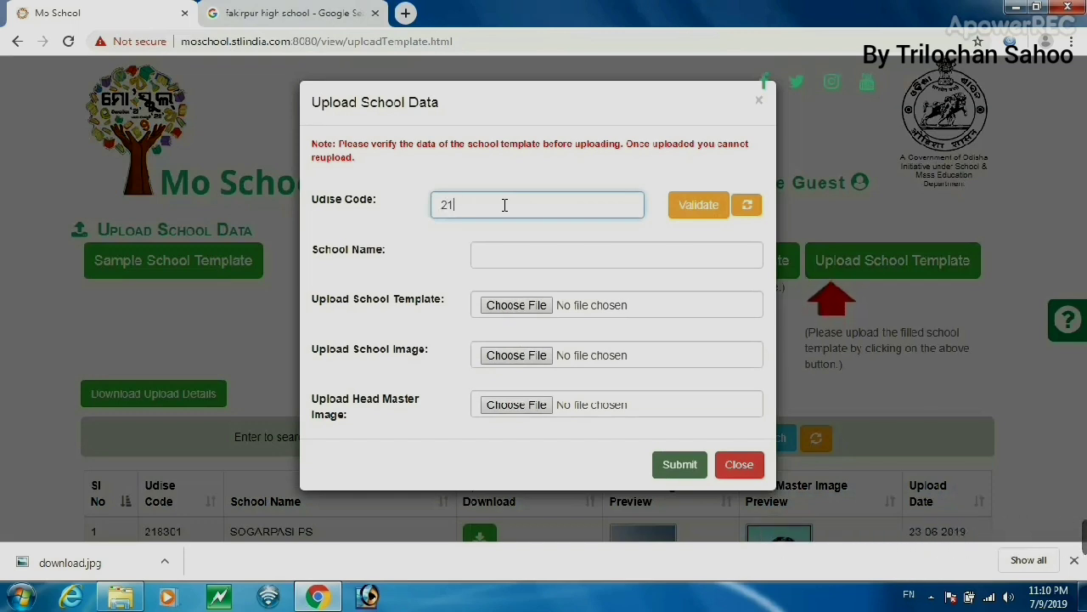
pyautogui.write('06')
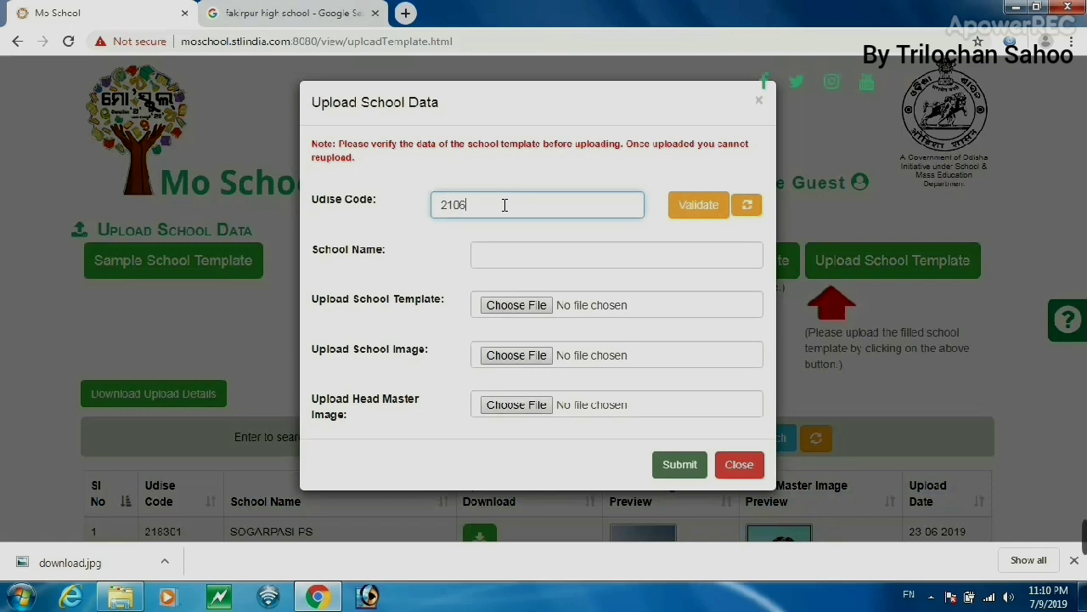
pyautogui.write('140090')
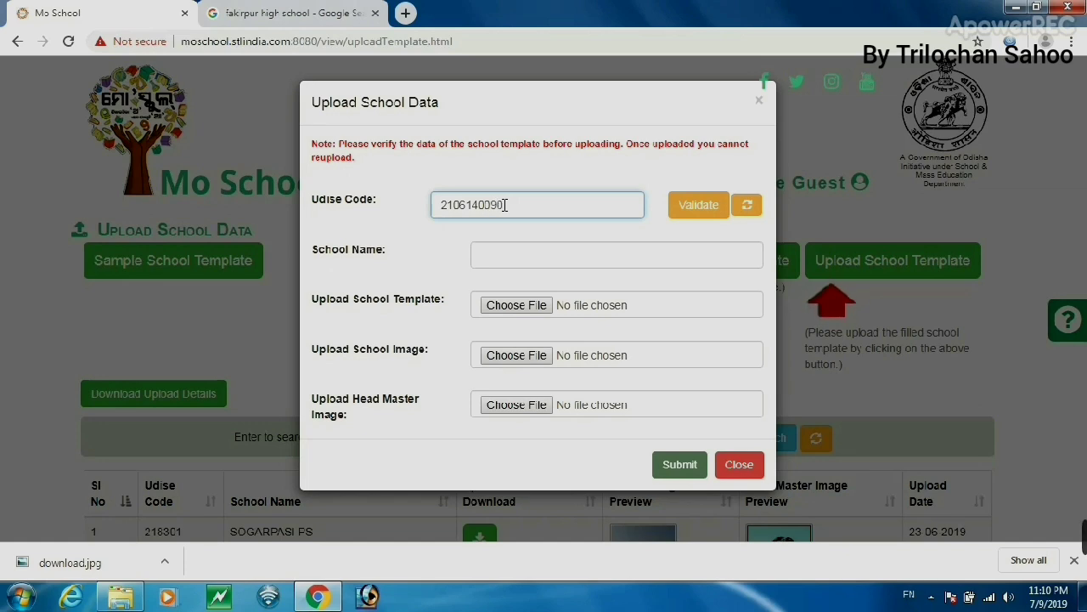
pyautogui.click(700, 209)
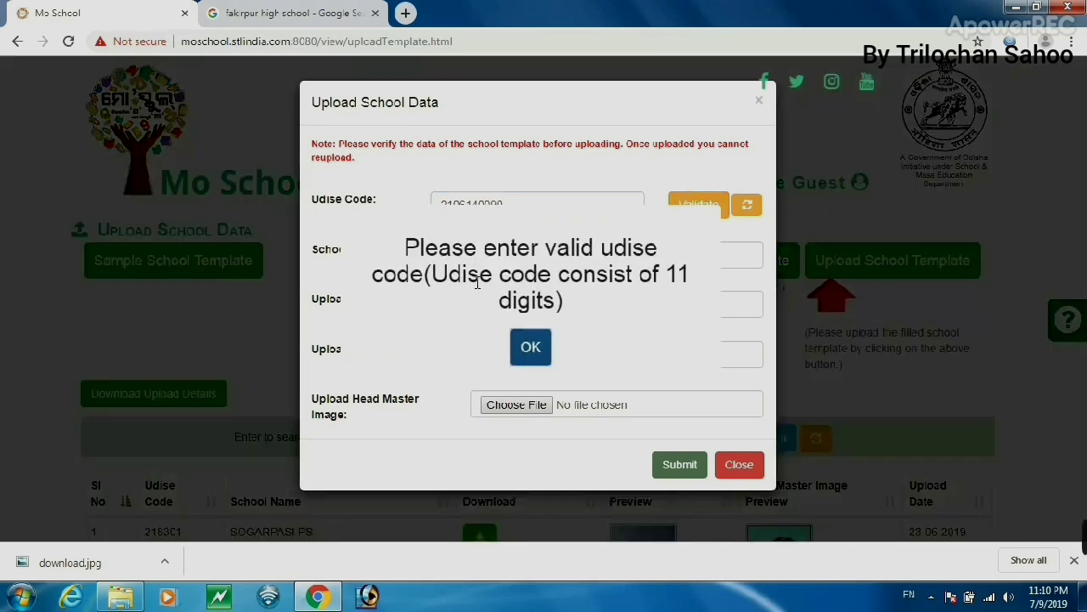
pyautogui.click(528, 340)
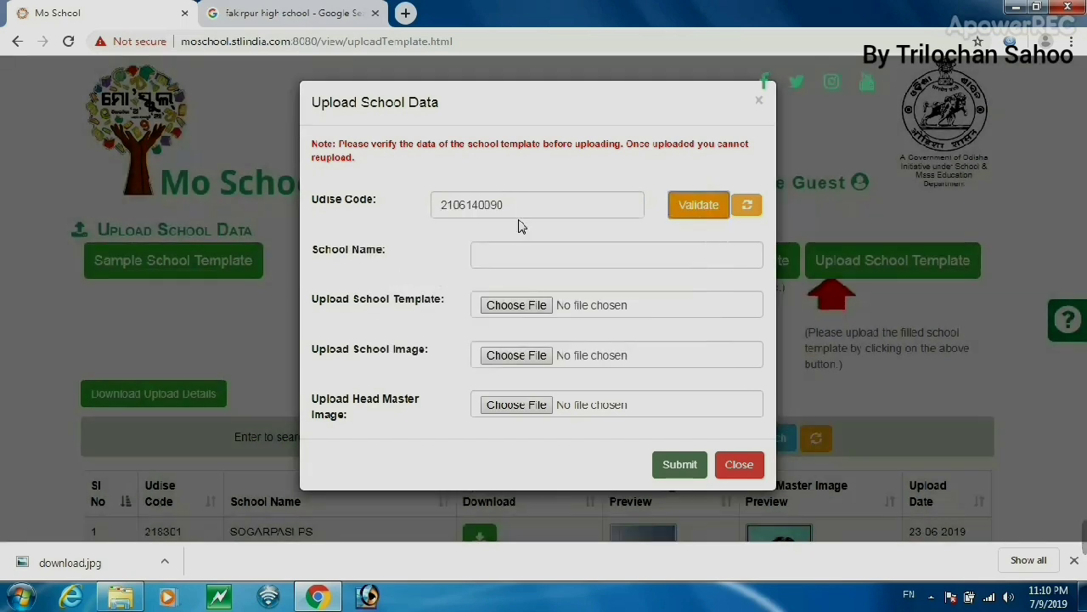
pyautogui.click(517, 207)
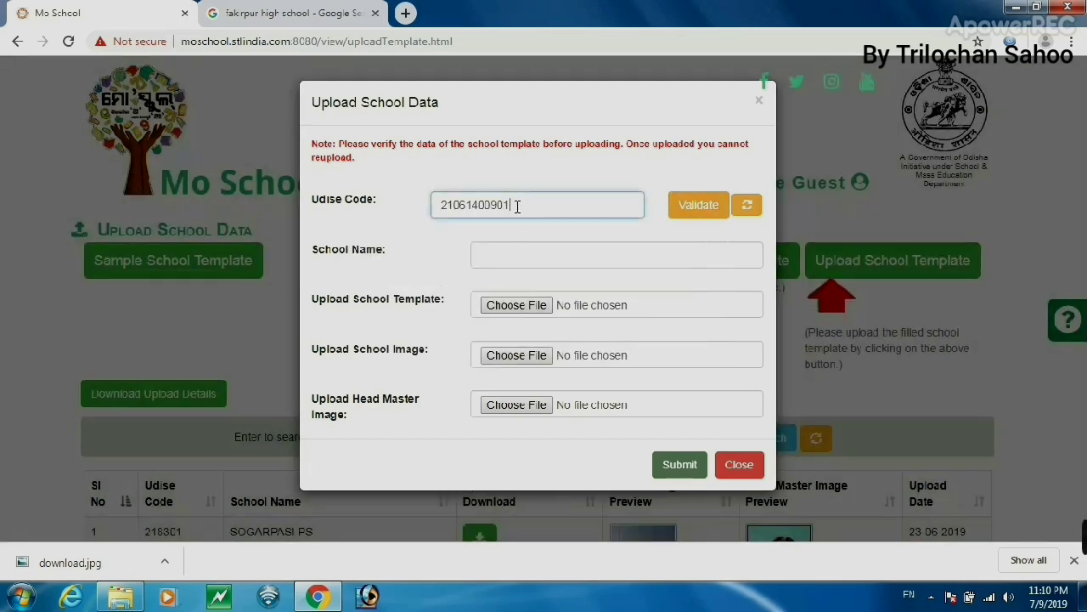
pyautogui.click(699, 205)
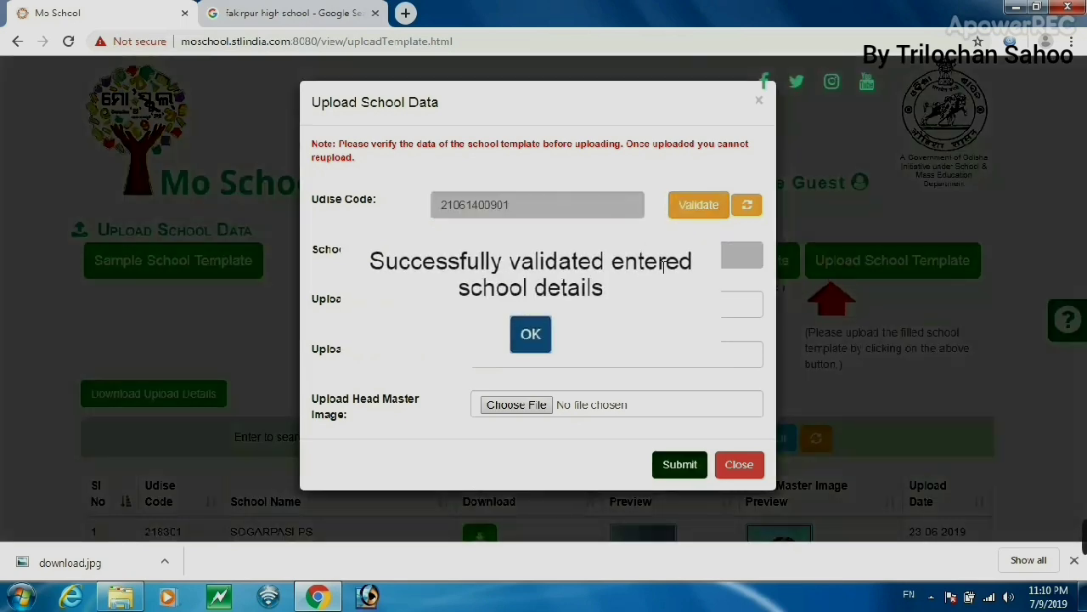
pyautogui.click(545, 320)
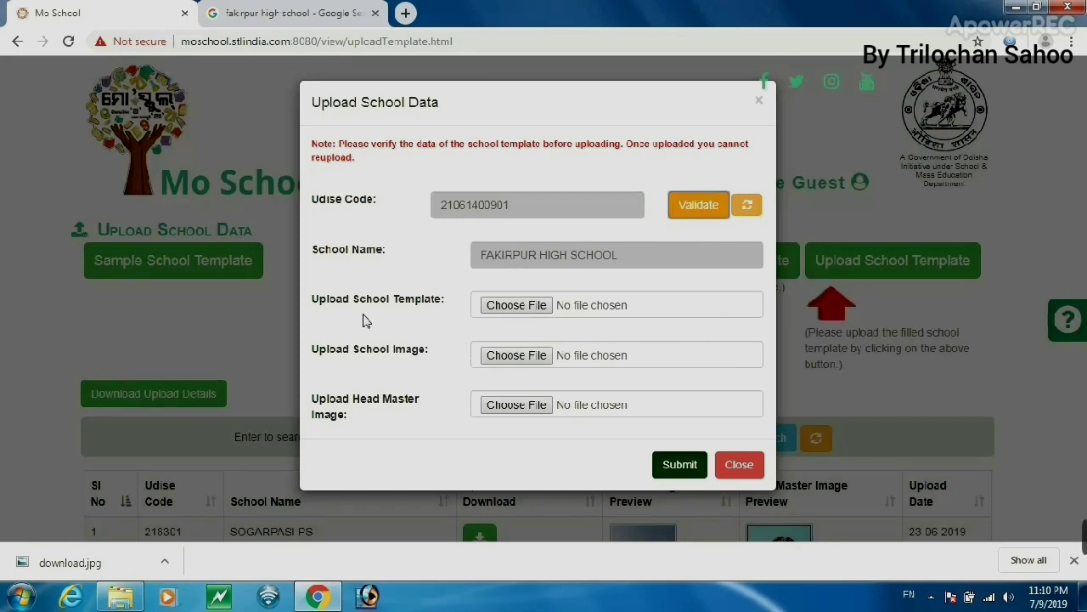
# - Attach the Excel file "Fakirpur High School, Fakirpur, Keonjhar District" from the Desktop as the school template
pyautogui.click(499, 306)
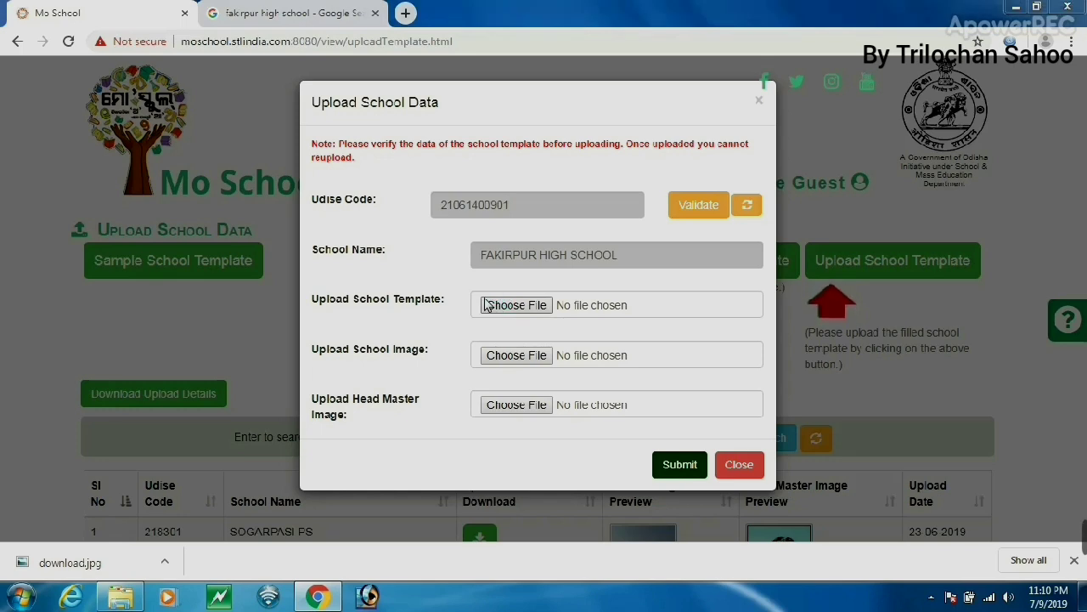
pyautogui.click(202, 192)
pyautogui.scroll(-1, 212, 221)
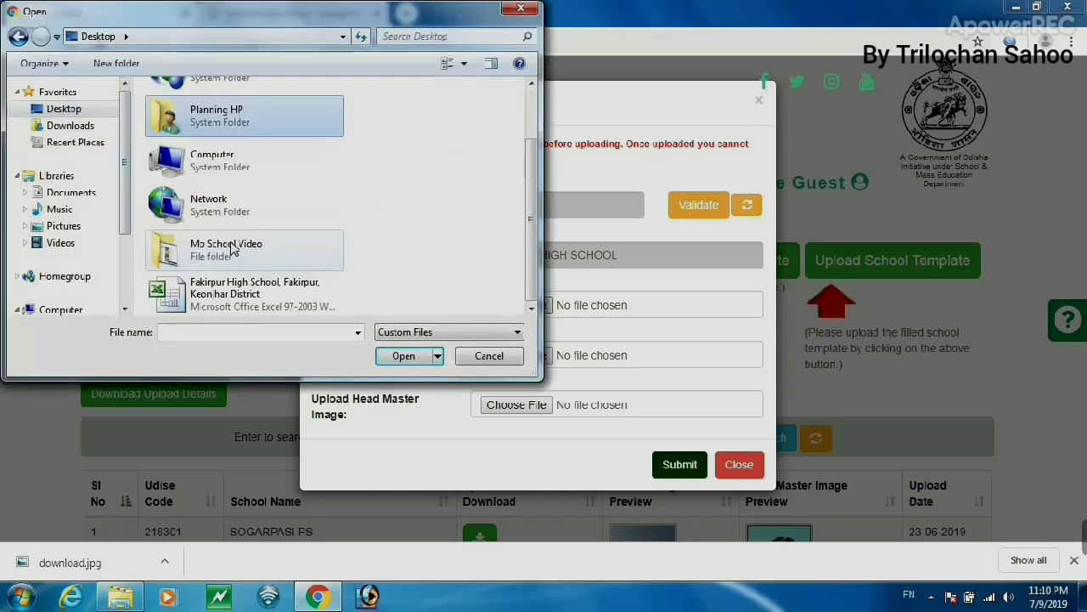
pyautogui.click(216, 293)
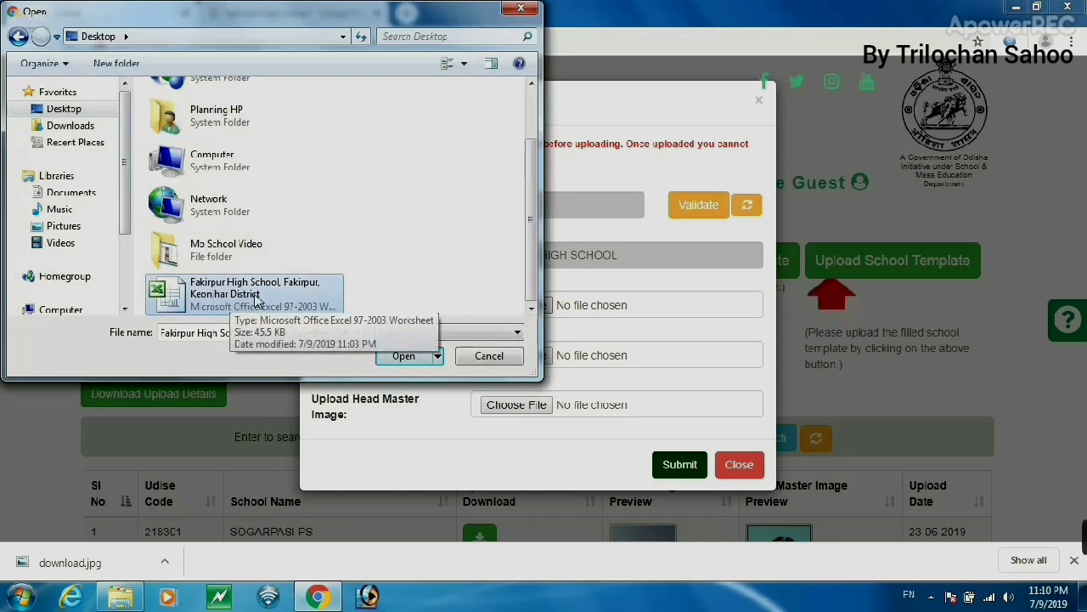
pyautogui.click(403, 355)
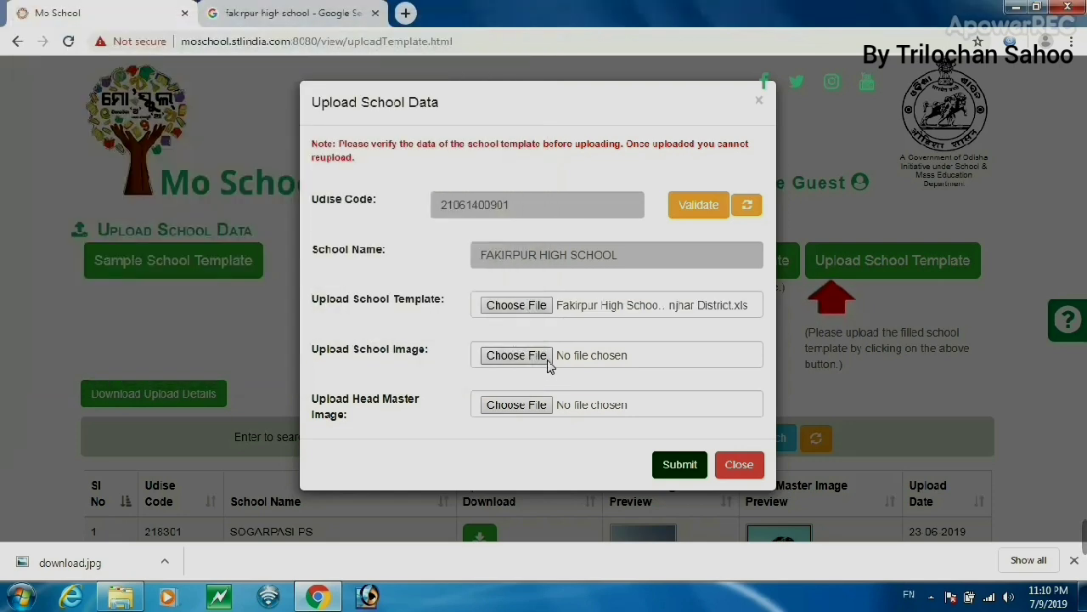
# - Preview the Fakirpur High SChool JPEG on the Desktop and attach it as the school image
pyautogui.click(488, 355)
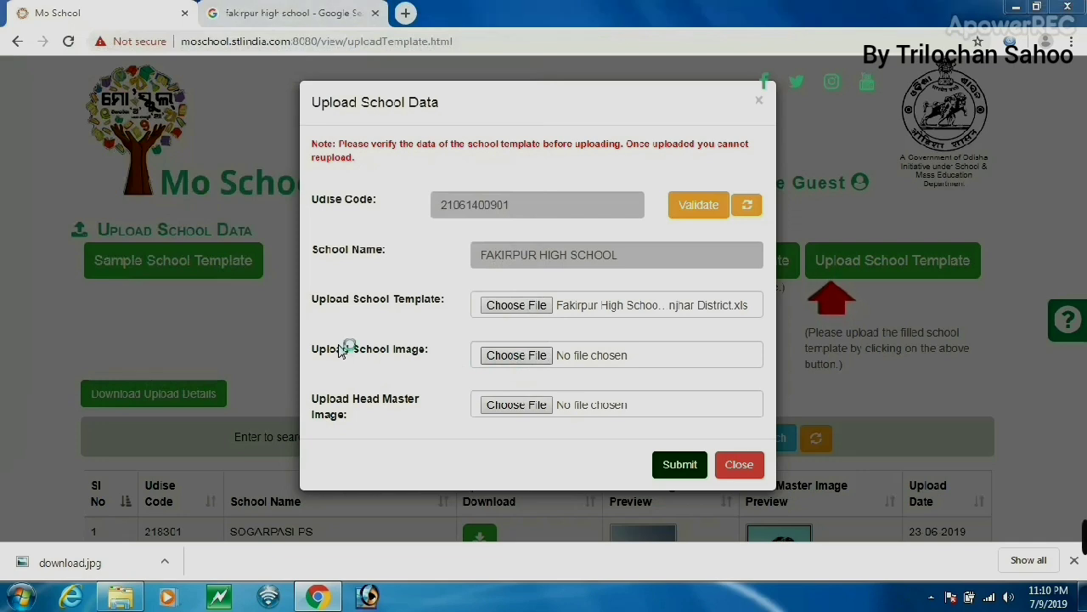
pyautogui.scroll(-2, 213, 264)
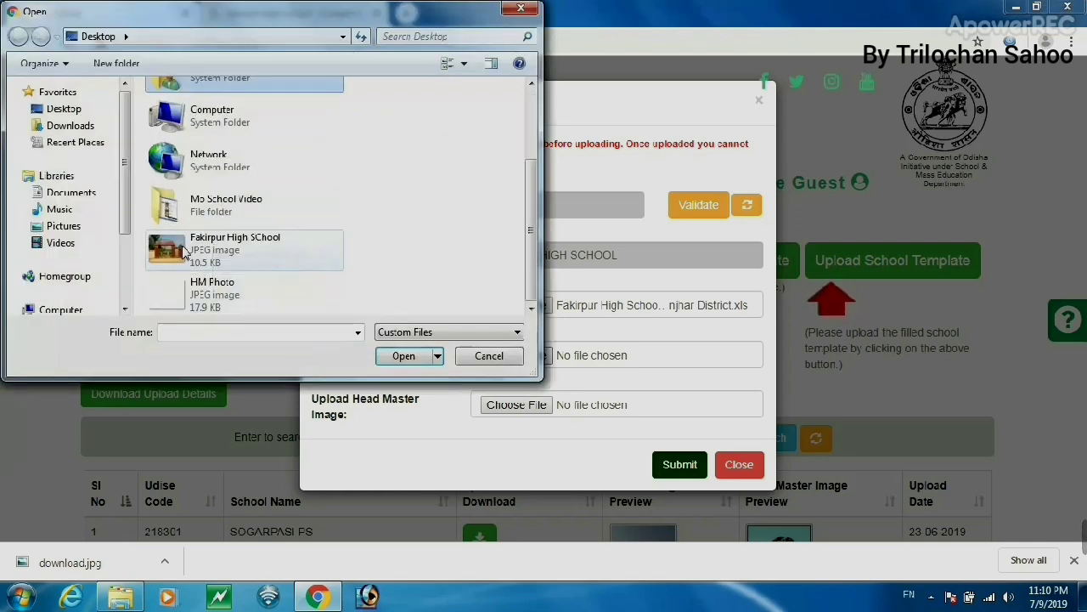
pyautogui.click(196, 251)
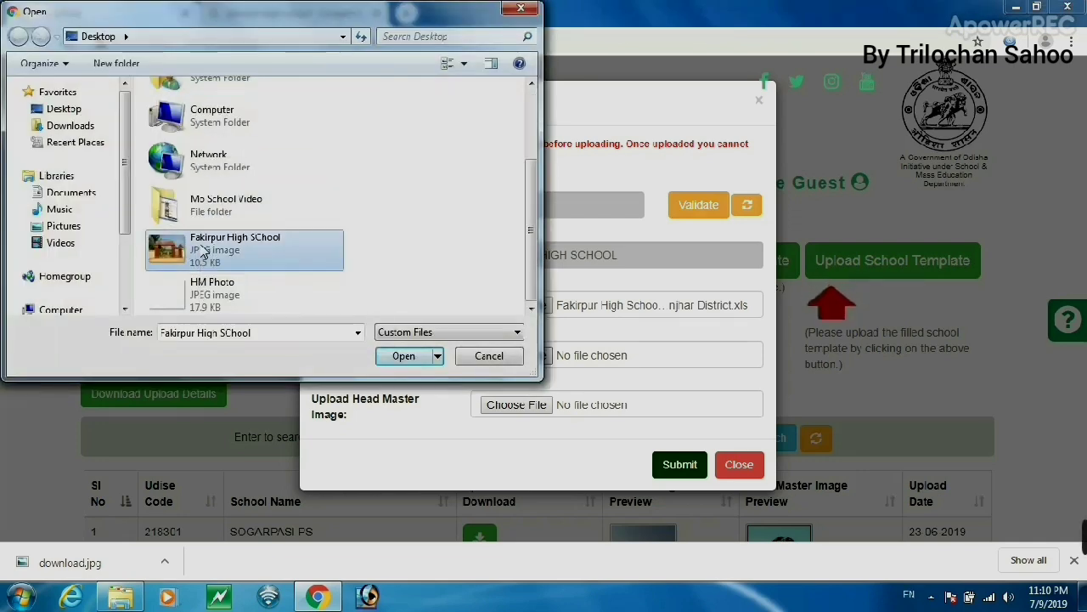
pyautogui.rightClick(199, 251)
pyautogui.click(327, 266)
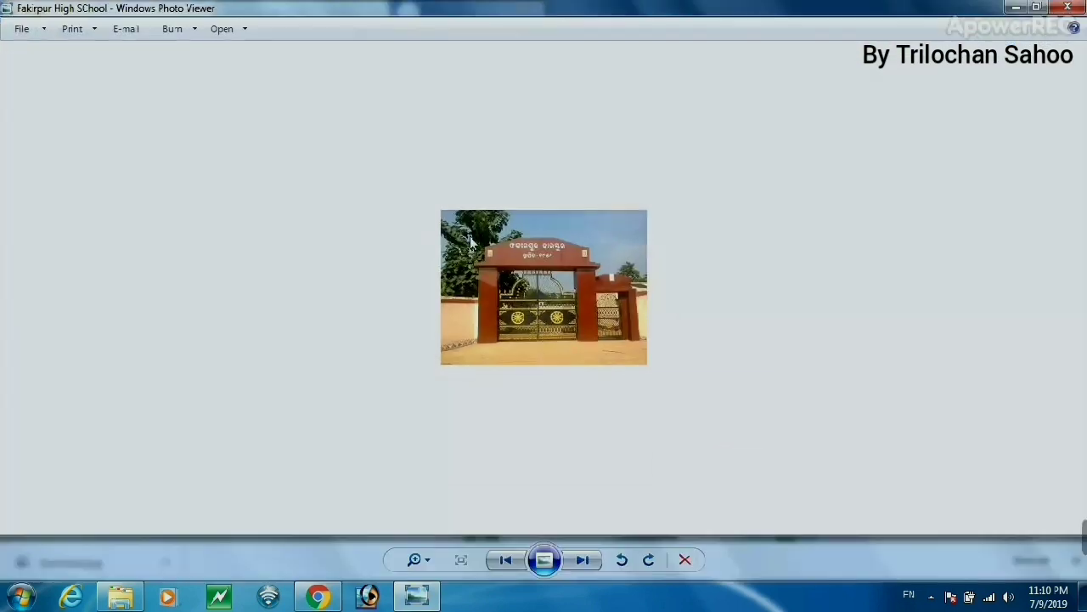
pyautogui.click(1068, 10)
pyautogui.click(415, 420)
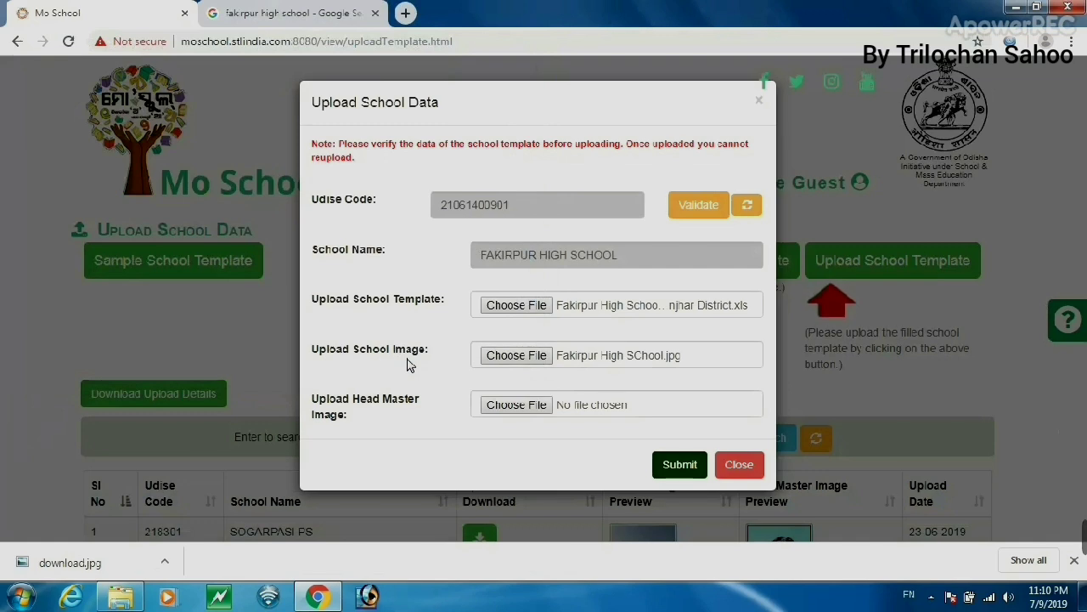